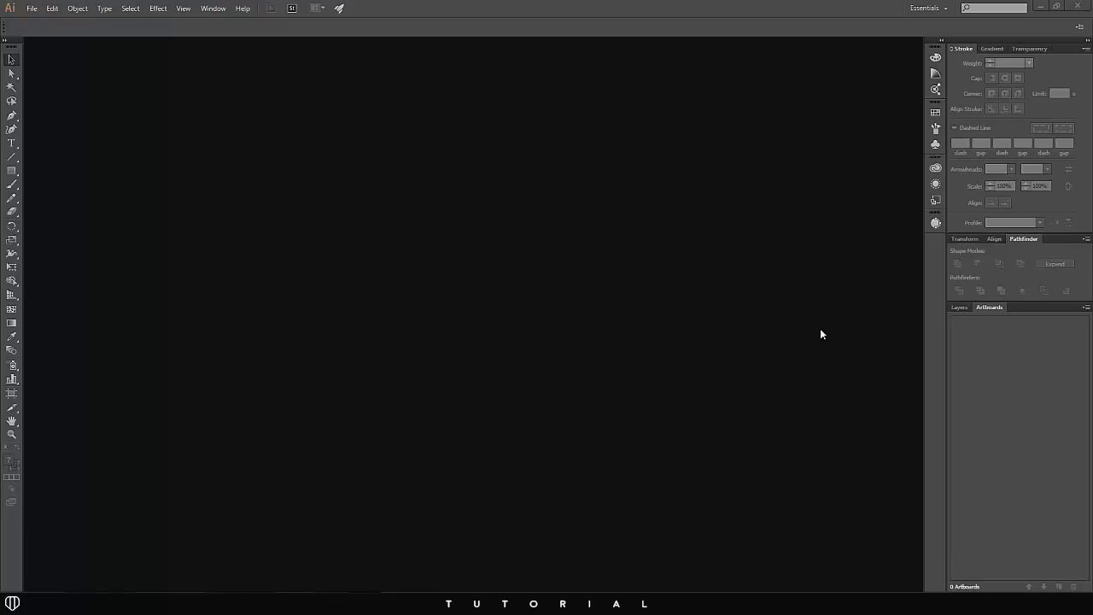
Step: Create a new document, Untitled-1, with width and height both set to 5000 pt
click(33, 9)
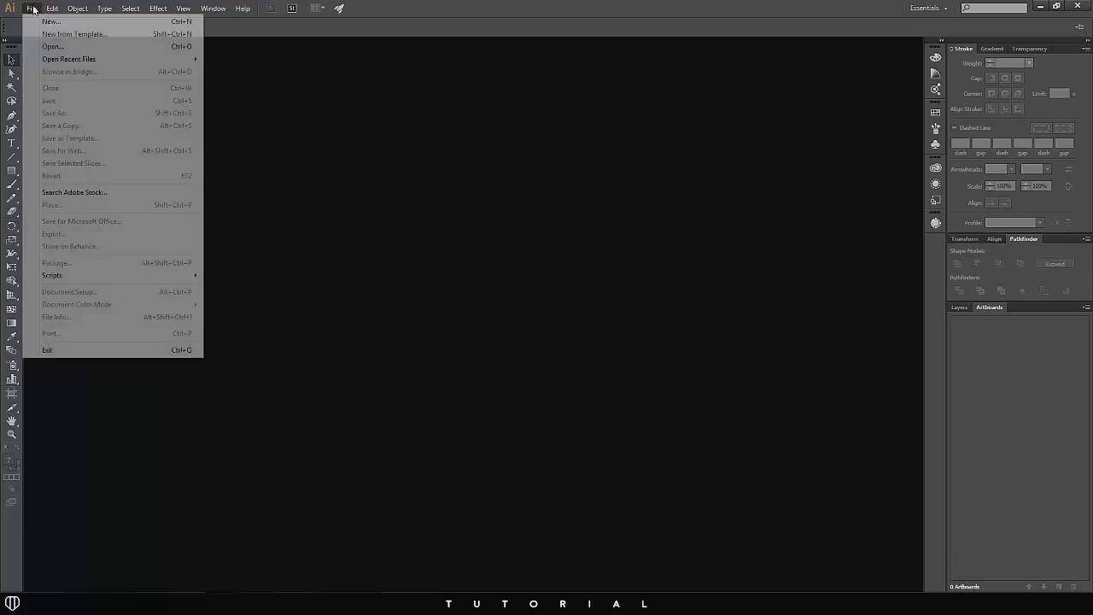
click(39, 20)
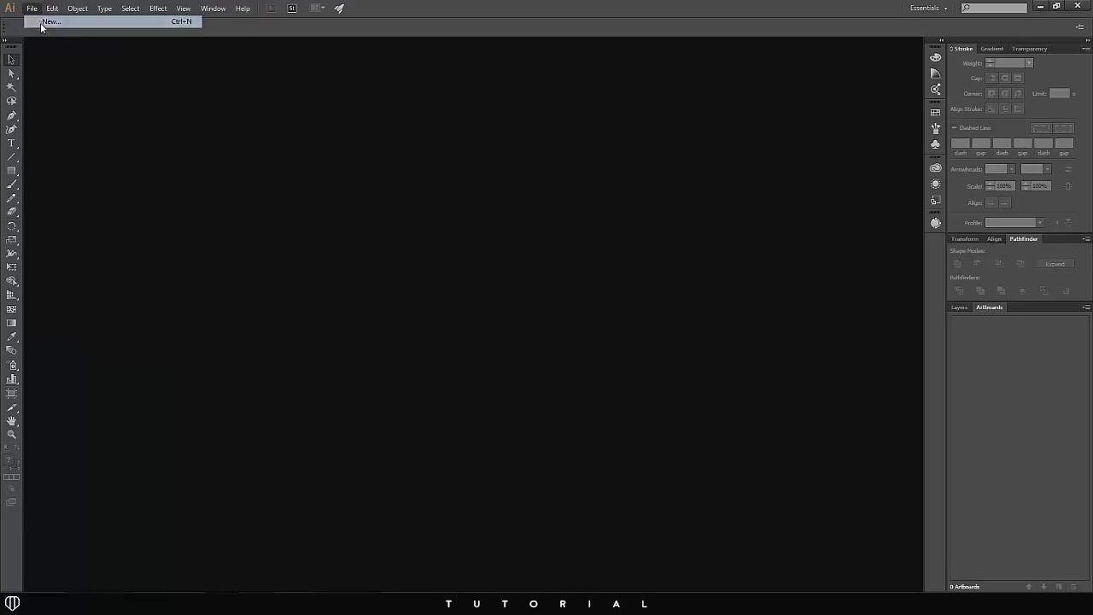
drag(511, 292, 400, 293)
text(5000)
drag(511, 310, 421, 301)
text(5000)
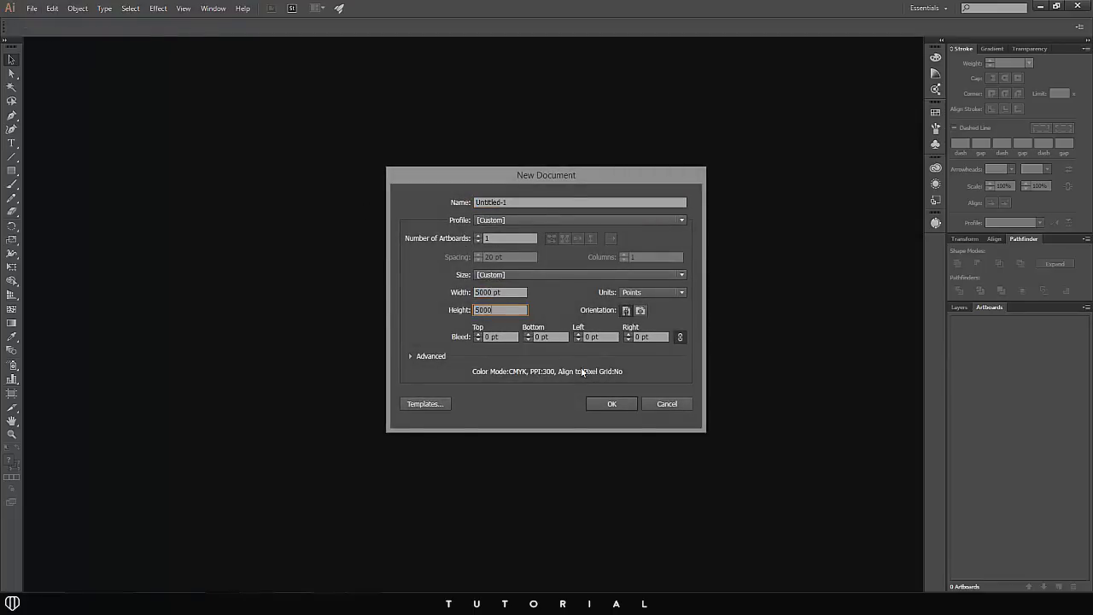
click(601, 403)
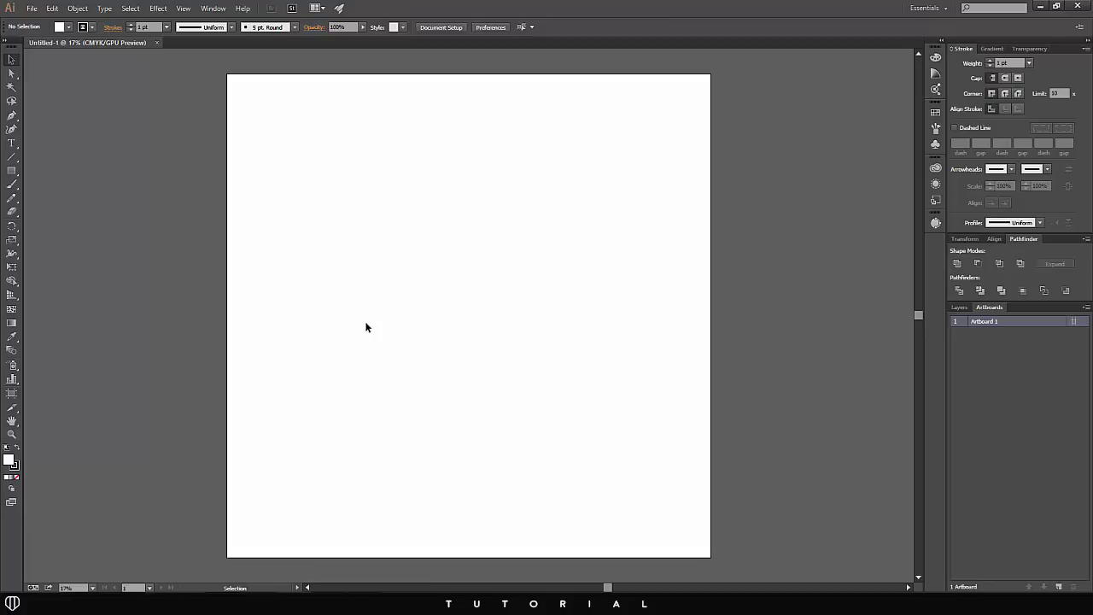
Step: Choose the Ellipse tool with a black fill and no stroke
click(12, 172)
click(13, 175)
click(52, 197)
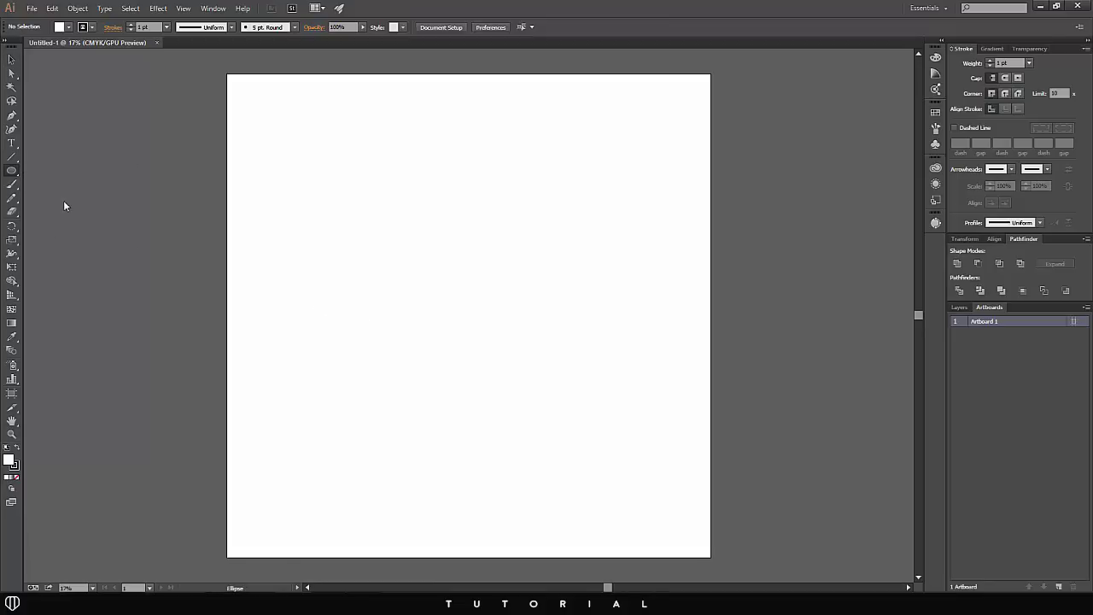
click(16, 449)
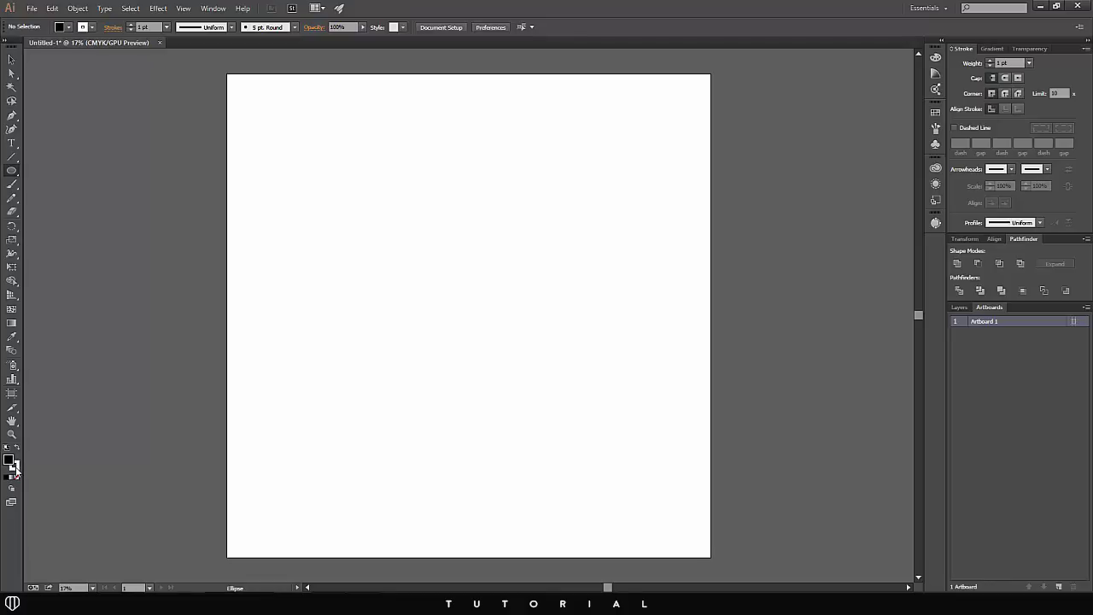
click(17, 468)
click(16, 476)
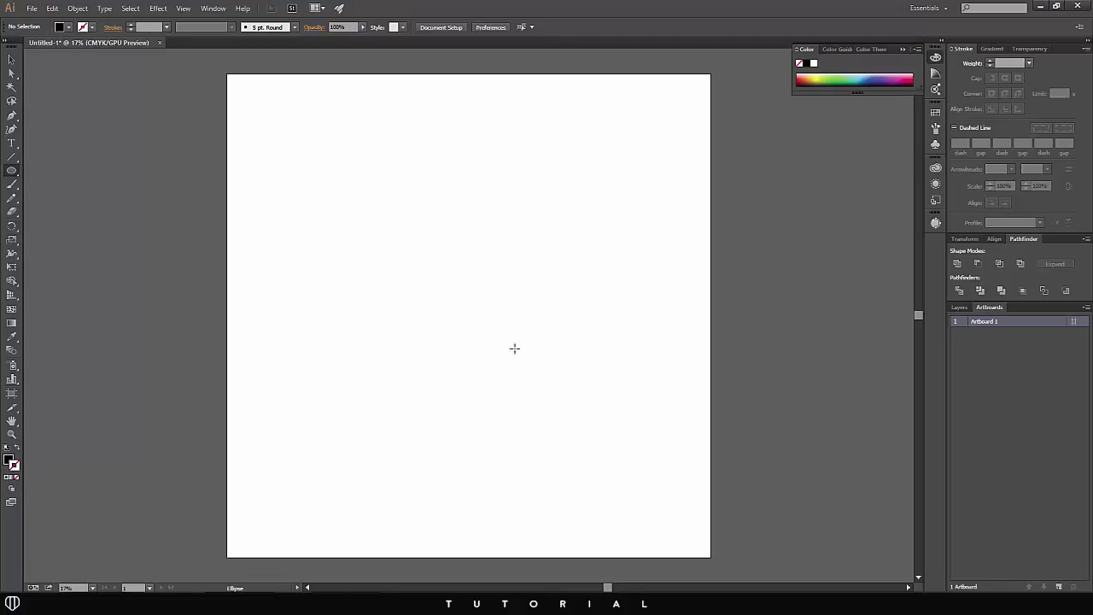
Step: Draw a 1341.176 pt circle and centre it on the artboard at X 2500, Y 2500 pt
drag(374, 264, 504, 349)
click(11, 59)
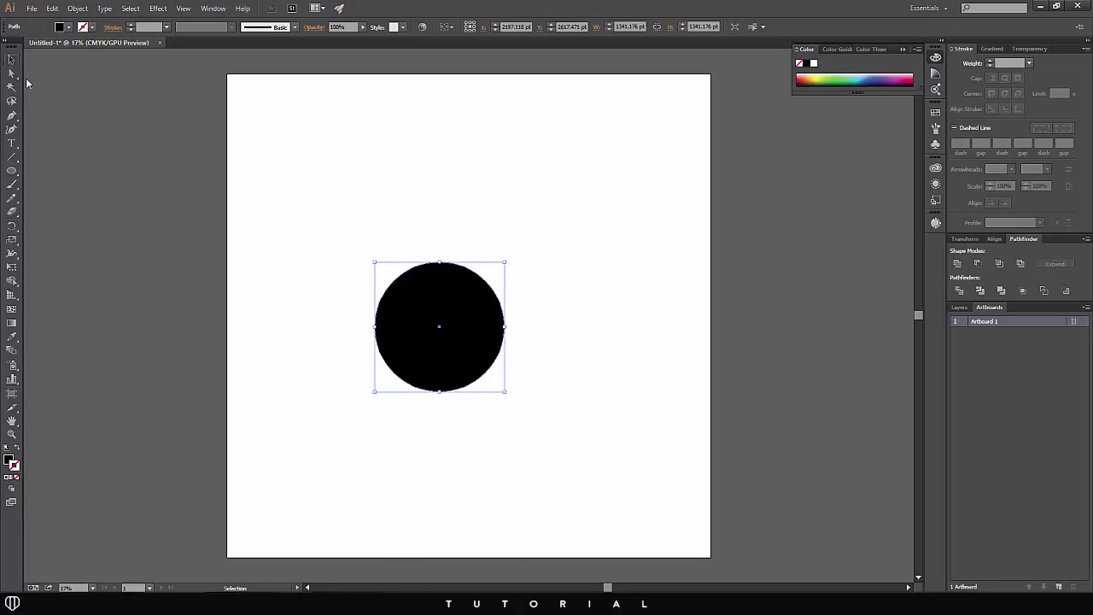
key(ctrl+shift+a)
drag(428, 310, 457, 299)
click(485, 228)
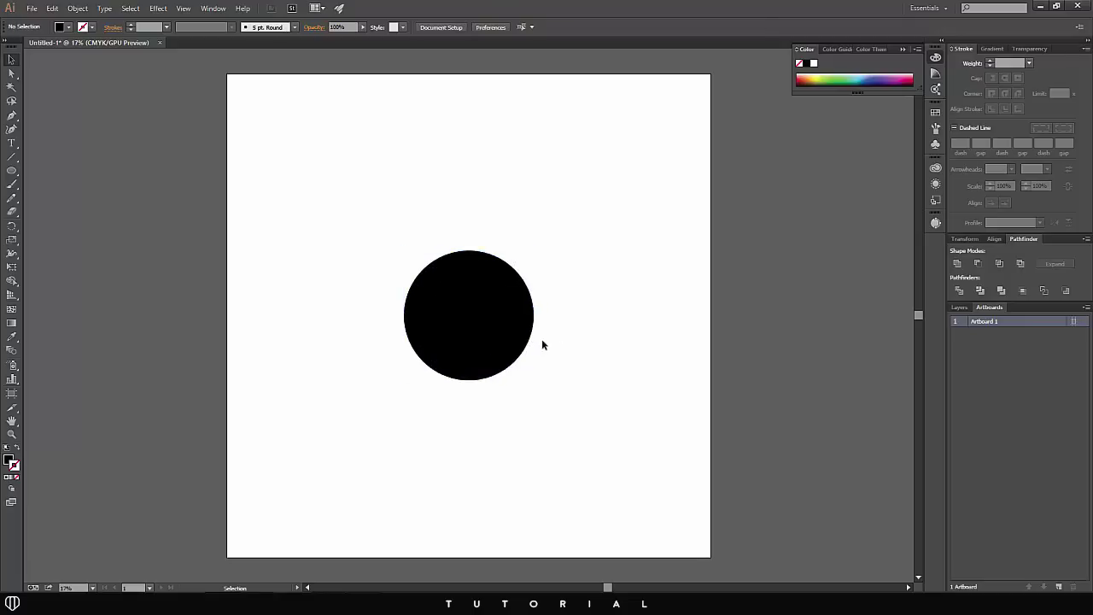
scroll(501, 305, up, 3)
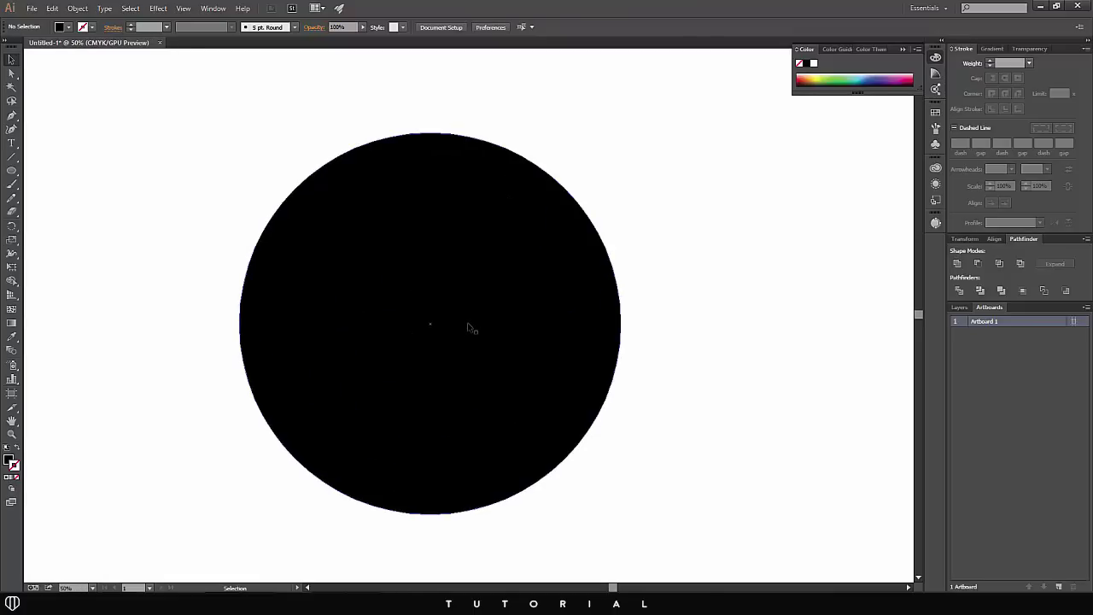
scroll(581, 333, down, 1)
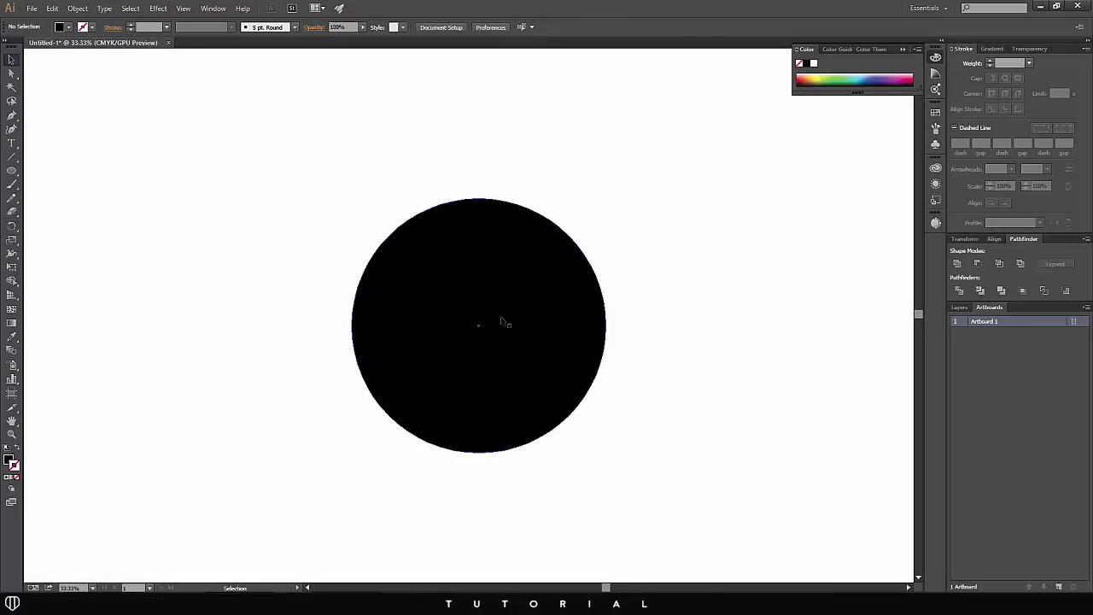
scroll(504, 320, up, 1)
click(500, 279)
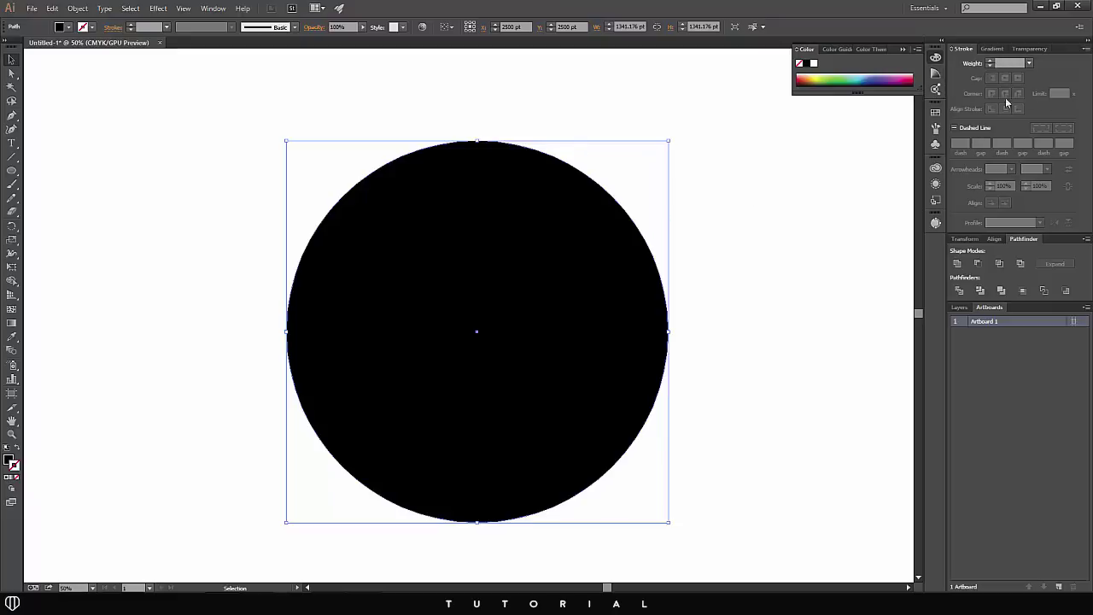
Step: Show the Stroke panel and give the selected circle a visible, heavier stroke
click(214, 8)
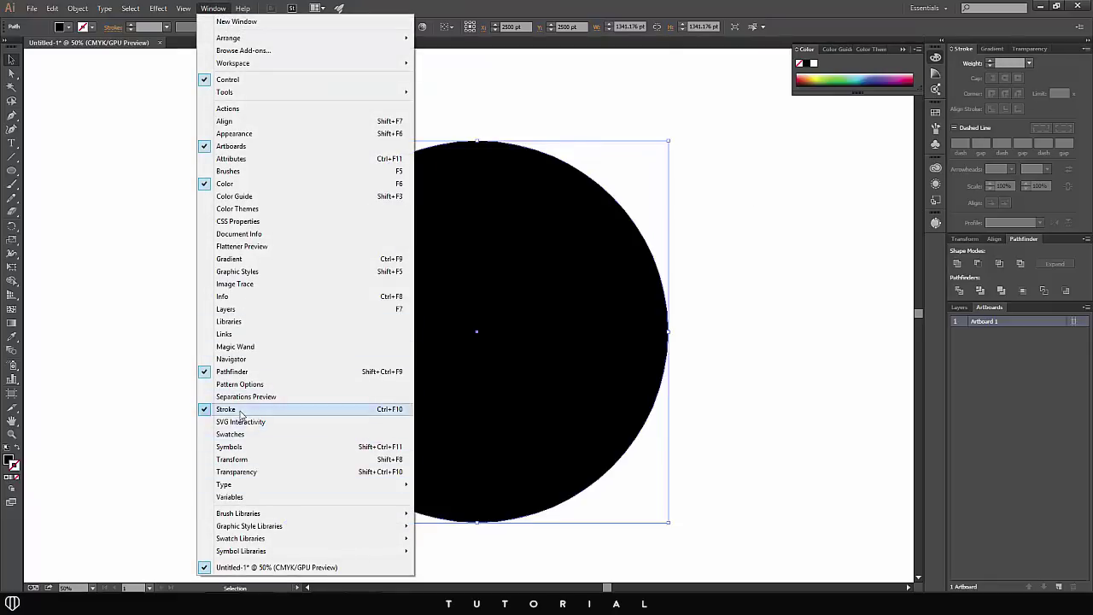
click(815, 181)
click(814, 180)
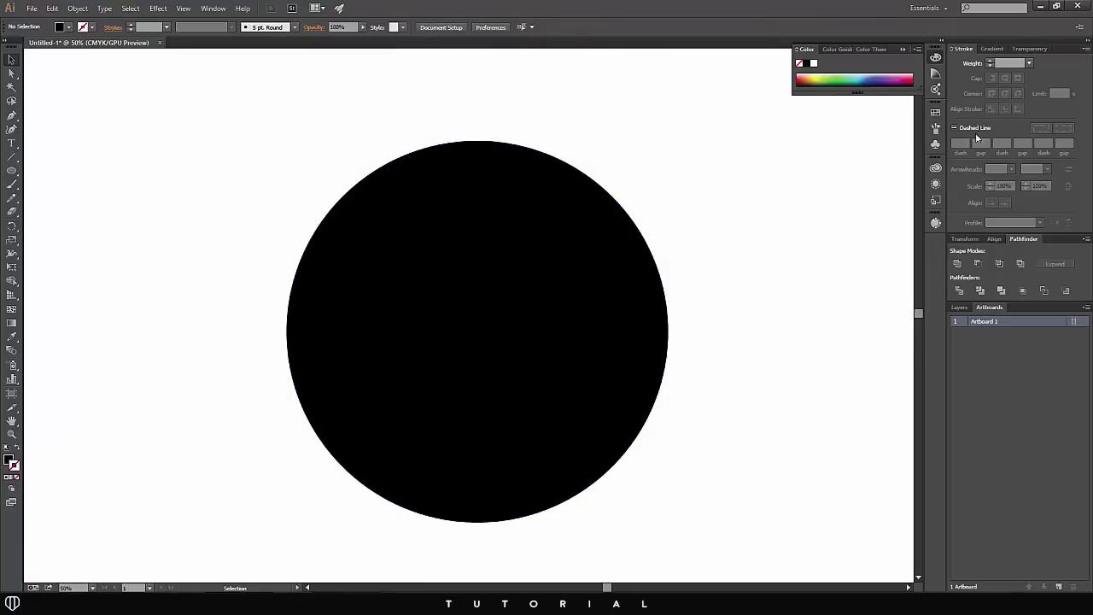
click(1085, 53)
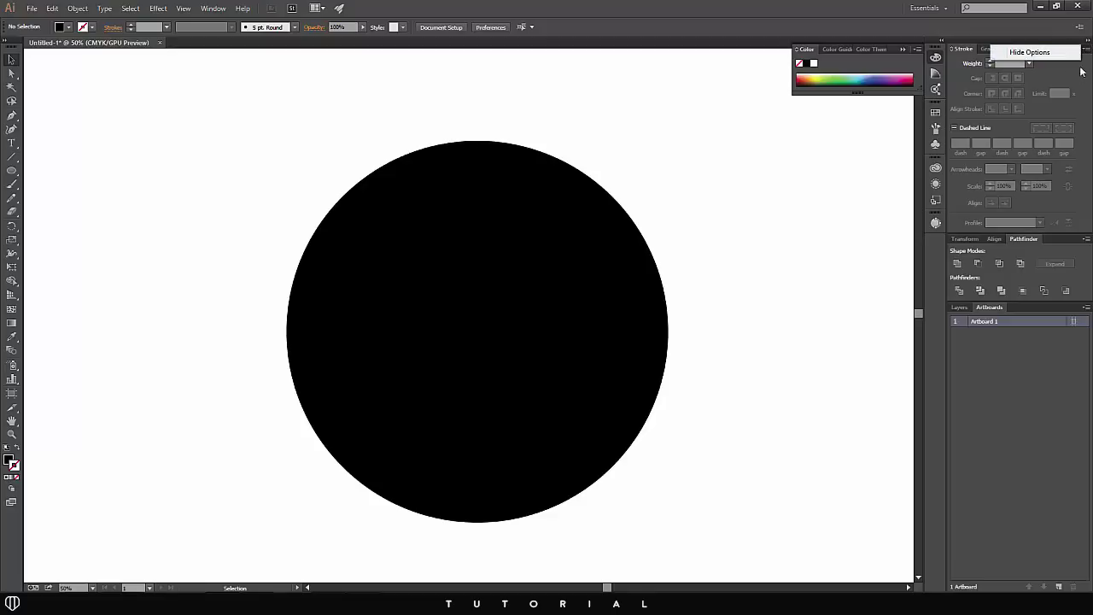
click(1080, 75)
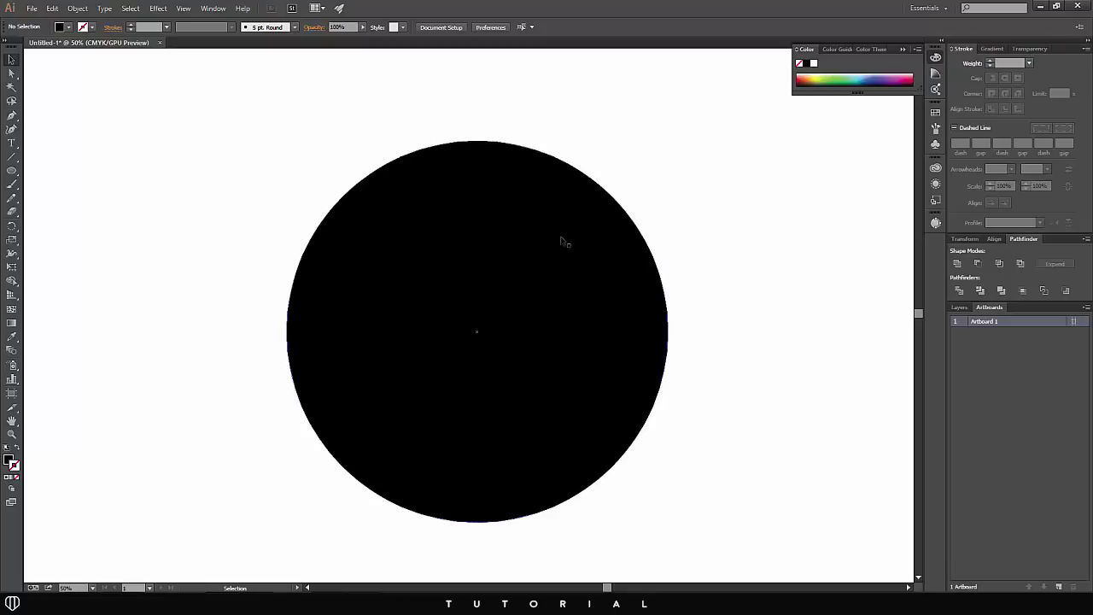
click(419, 186)
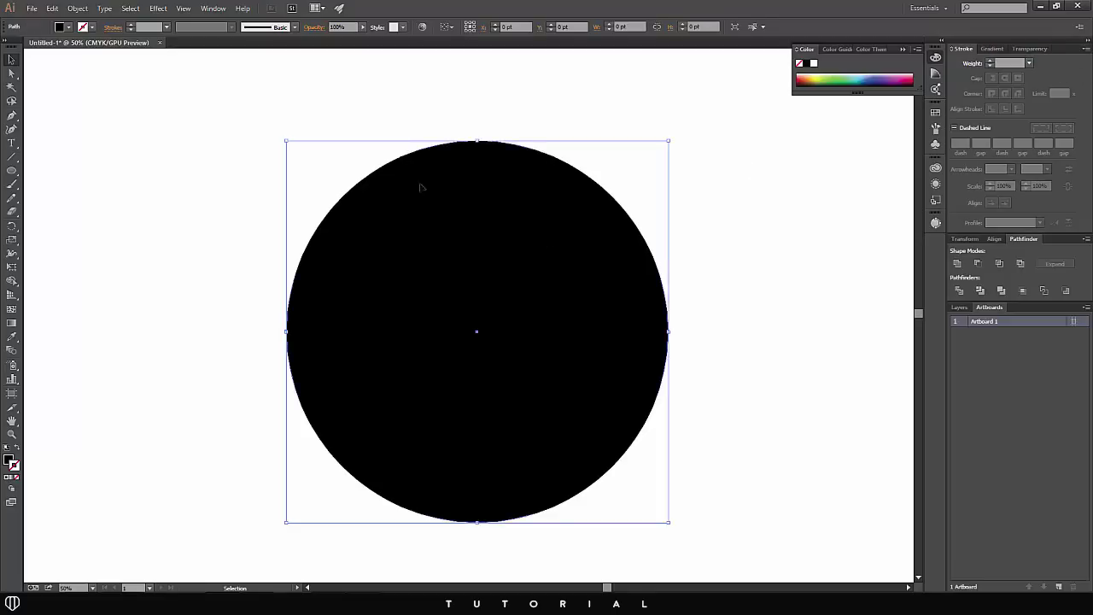
click(990, 62)
click(990, 62)
click(991, 61)
click(991, 61)
click(991, 62)
click(991, 61)
click(991, 61)
click(991, 61)
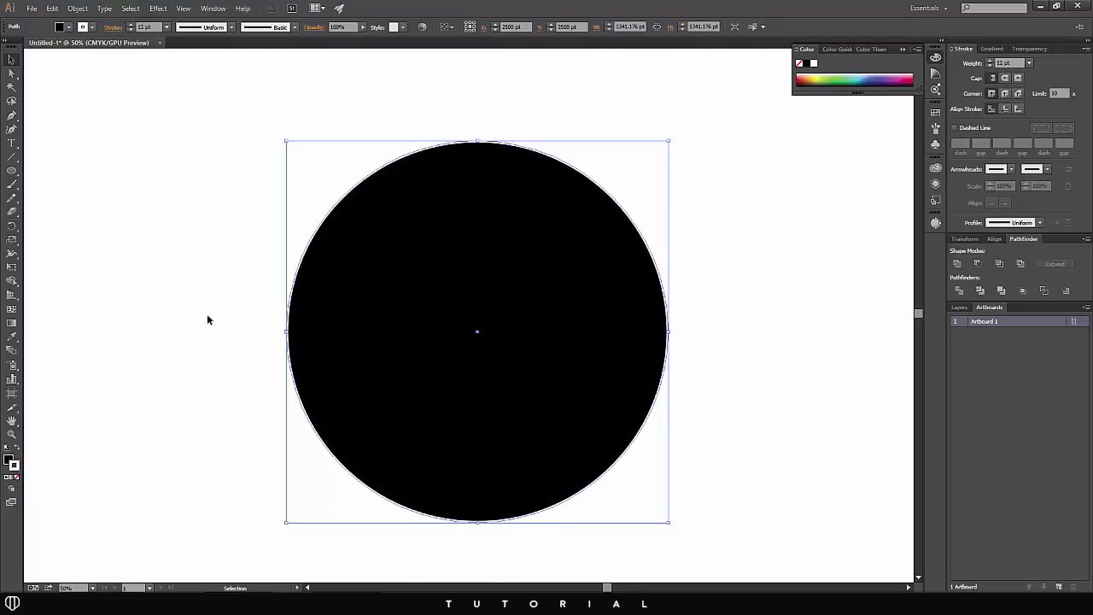
Step: Colour the stroke red (ff0000), align it inside, and raise its weight to 110 pt
double_click(14, 465)
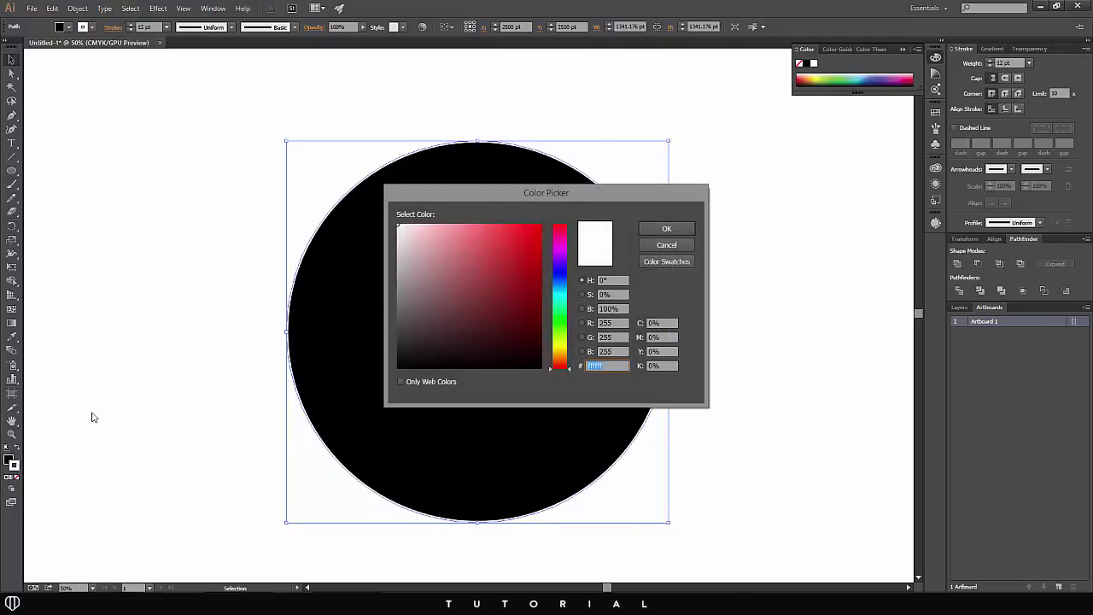
mouse_move(425, 318)
mouse_down()
mouse_move(512, 275)
mouse_move(410, 231)
mouse_move(525, 256)
mouse_move(542, 224)
mouse_up()
click(663, 229)
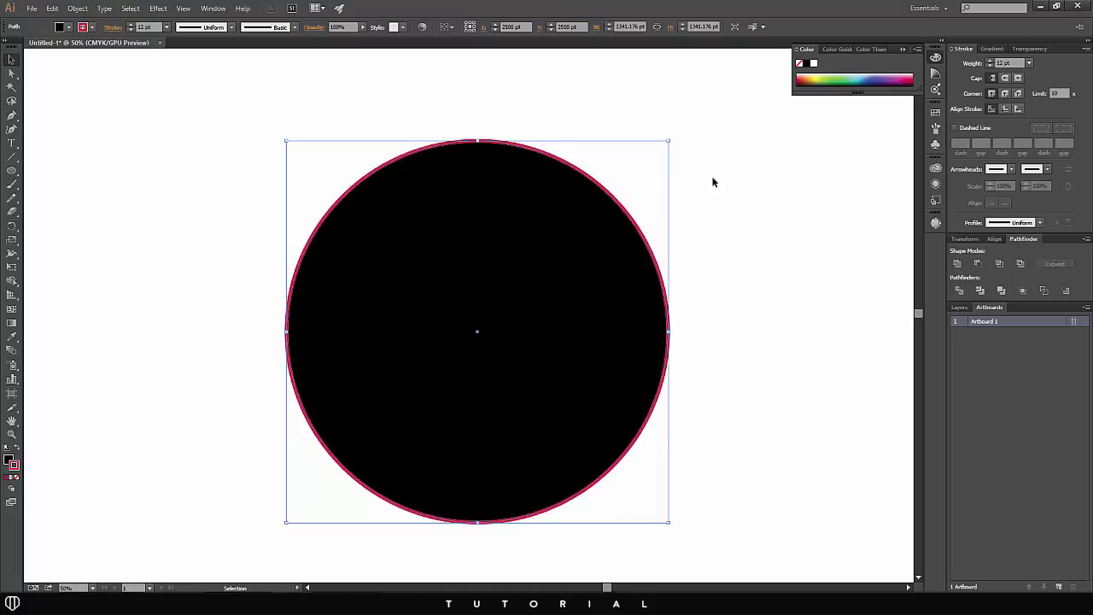
click(1005, 109)
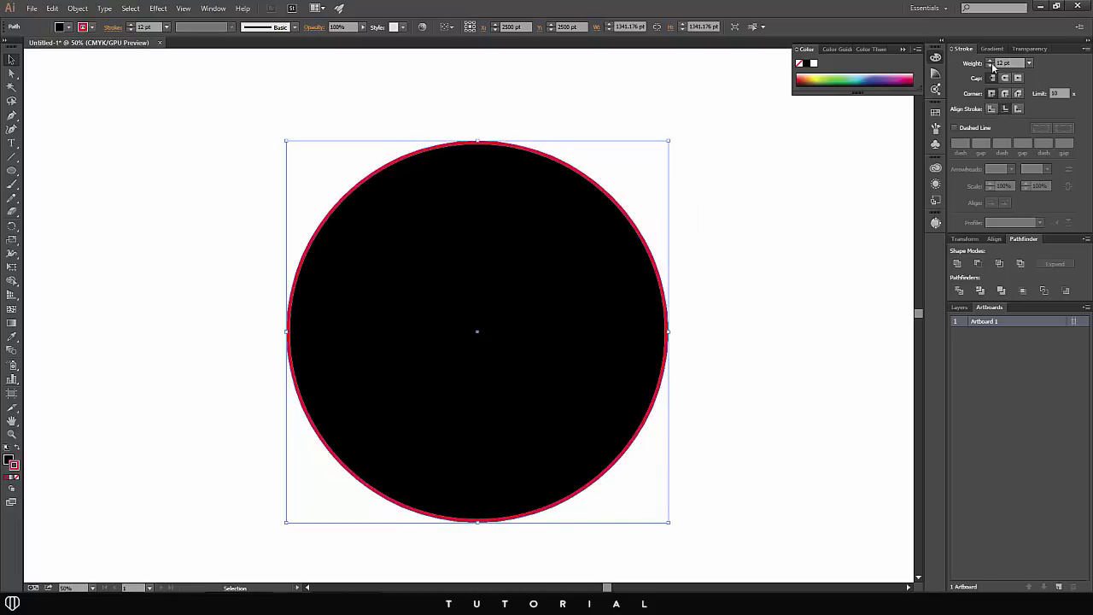
drag(991, 65, 992, 65)
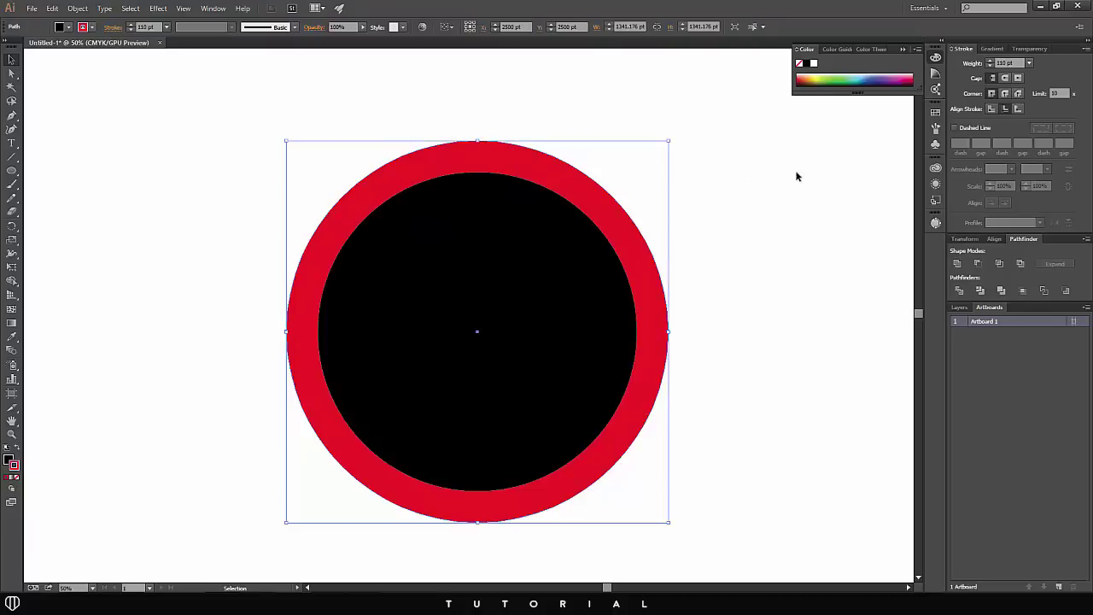
Step: Convert the circle's stroke to filled shapes with Object > Path > Outline Stroke
click(961, 308)
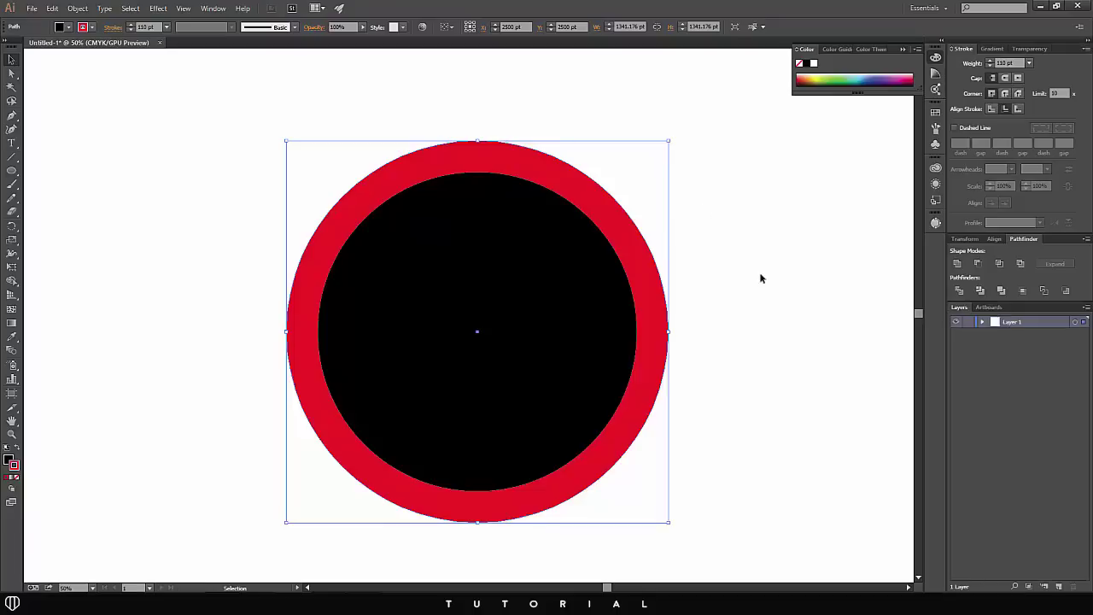
click(77, 9)
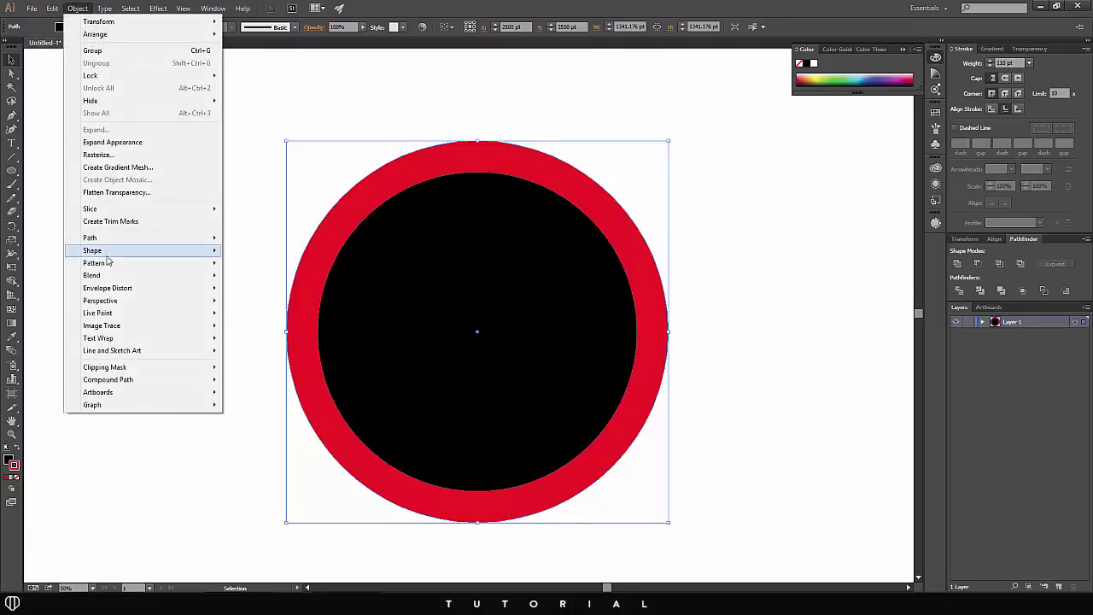
mouse_move(107, 242)
click(261, 266)
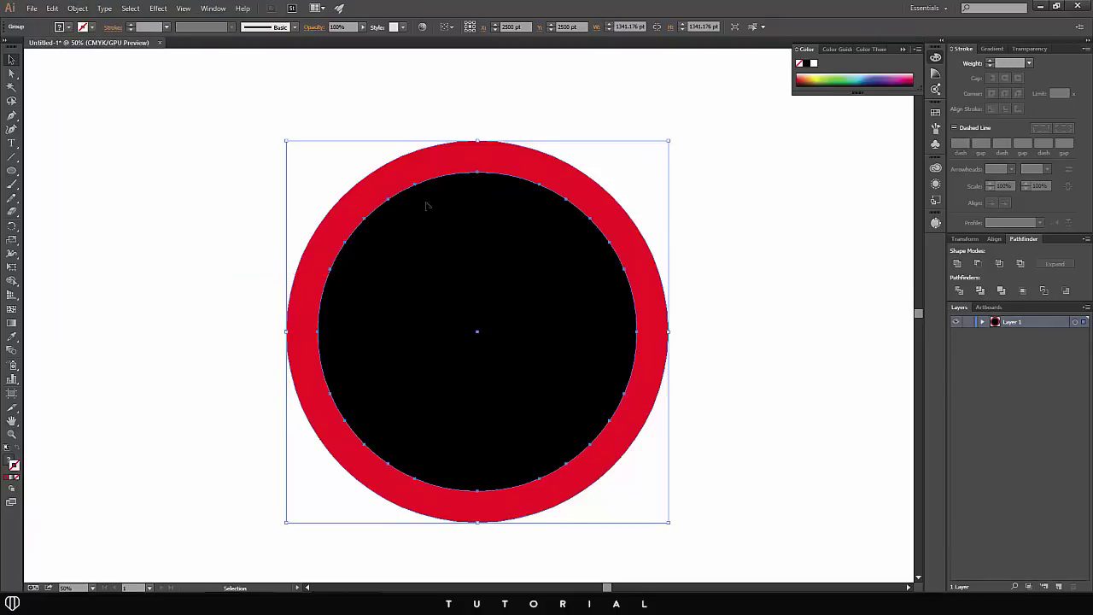
Step: Remove the inner circle region with the Shape Builder, then reselect the ring
click(12, 281)
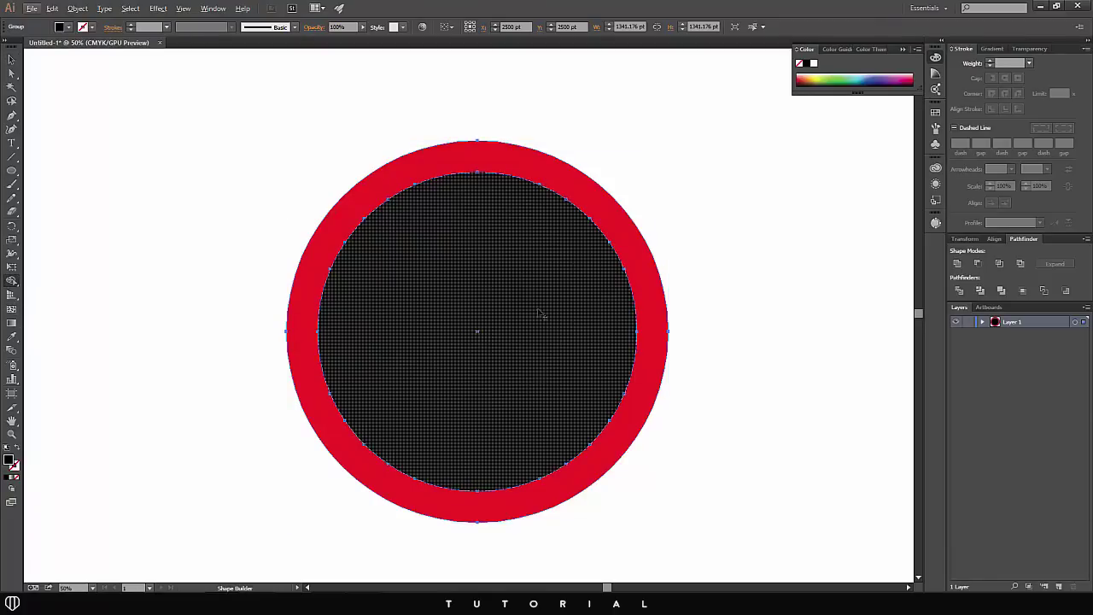
alt+click(529, 281)
key(v)
click(83, 120)
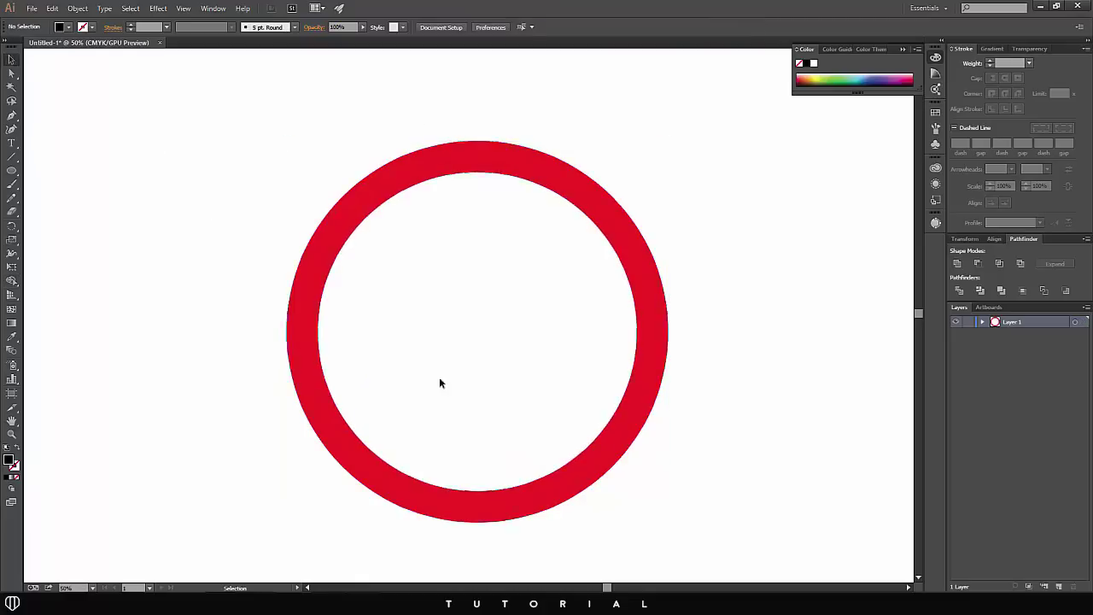
key(ctrl+a)
click(434, 296)
click(366, 190)
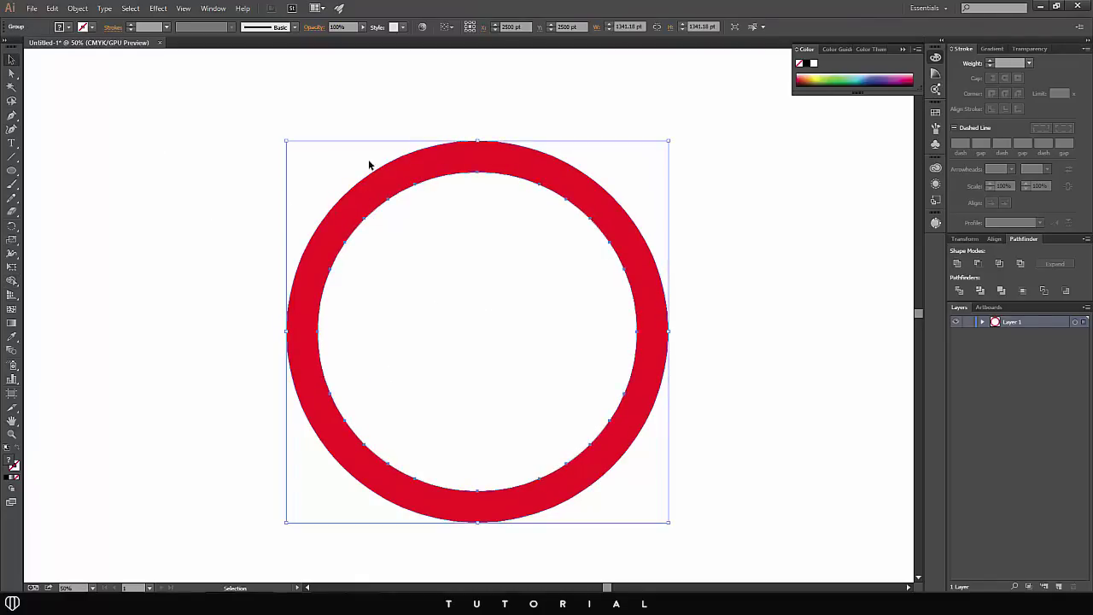
Step: Delete the red compound path in the Layers panel, leaving only the black ring
click(983, 323)
click(995, 334)
drag(1036, 350, 1060, 586)
click(813, 436)
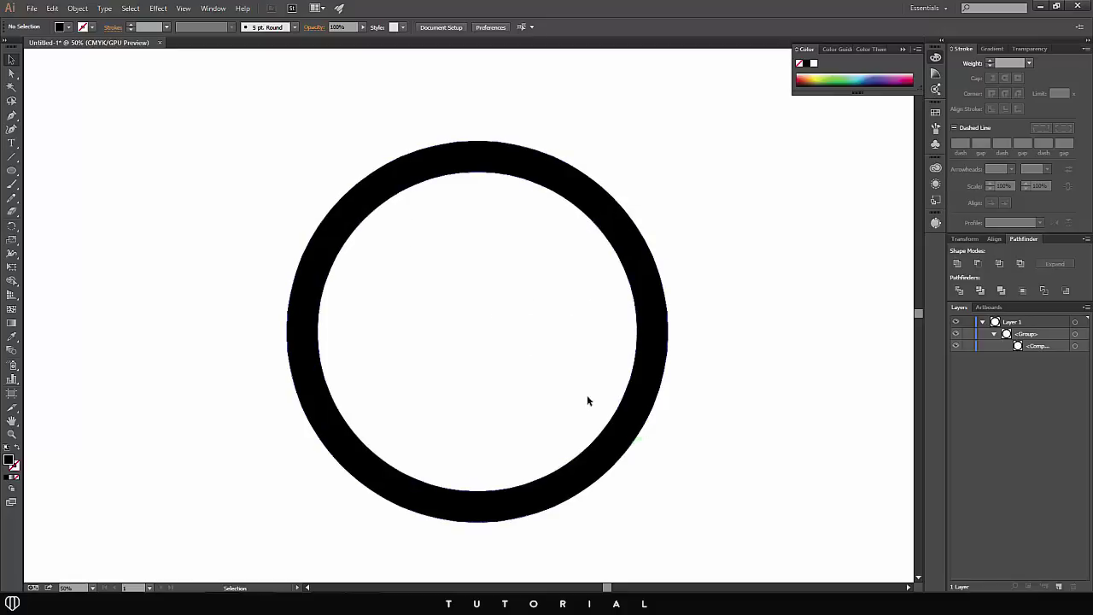
drag(12, 170, 60, 174)
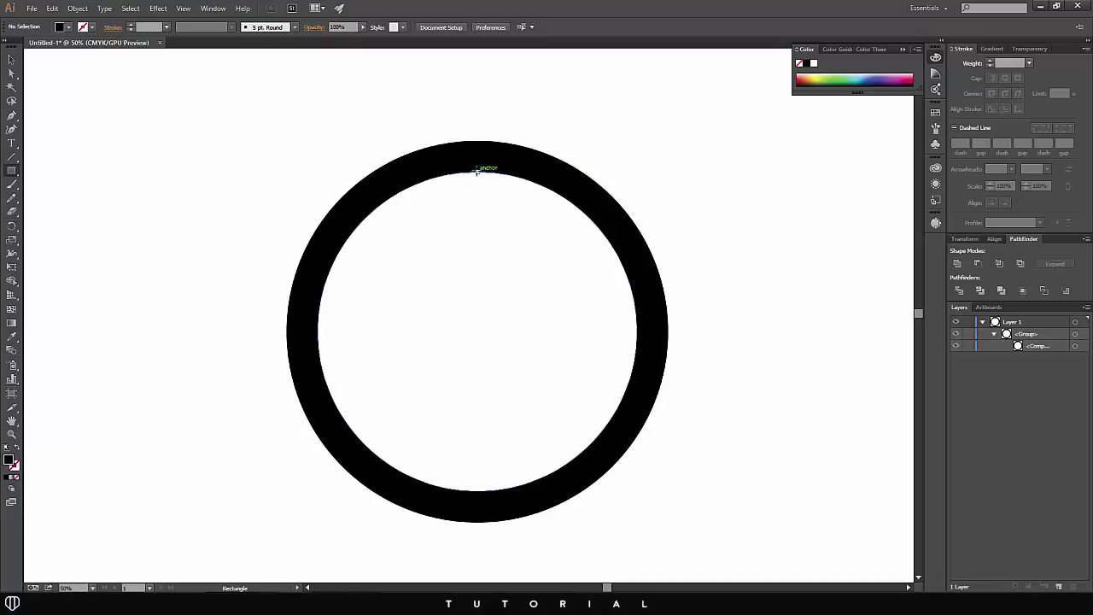
Step: Draw a black rectangle and move it into the upper part of the ring
drag(477, 171, 609, 140)
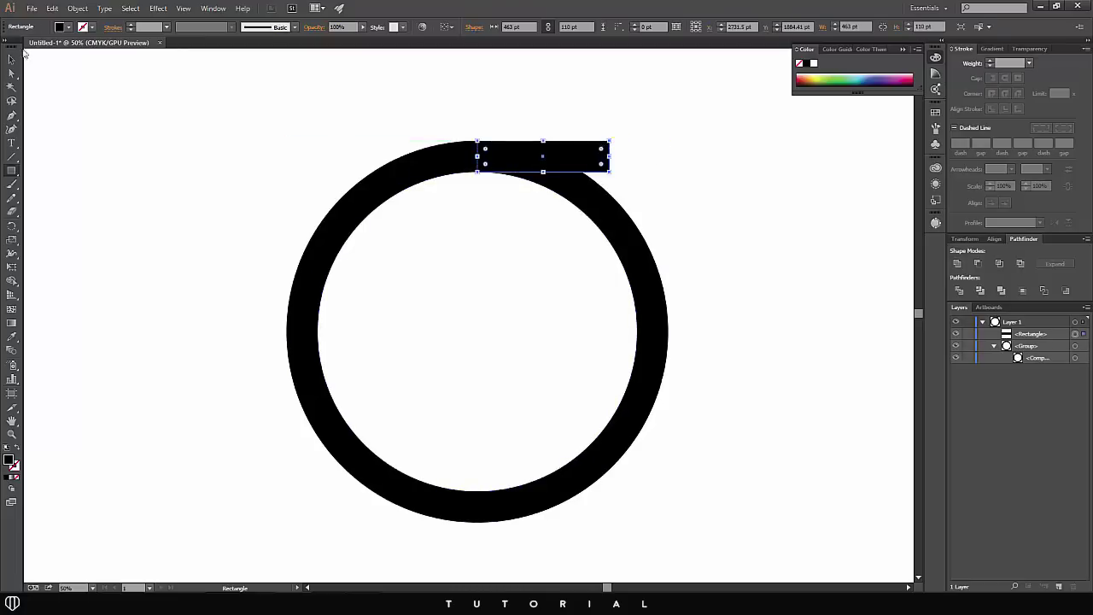
click(11, 58)
click(505, 215)
drag(593, 141, 492, 233)
Step: Stretch both ends of the bar to the ring's inner edge, then Alt-drag a copy lower down
click(229, 226)
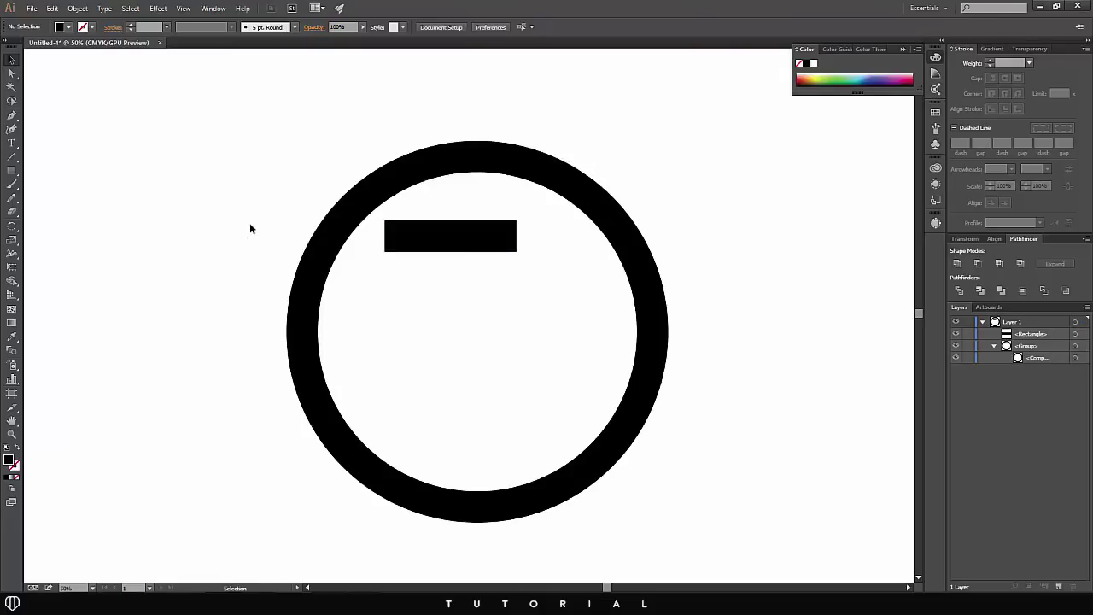
click(389, 237)
drag(381, 239, 327, 236)
click(242, 202)
click(430, 239)
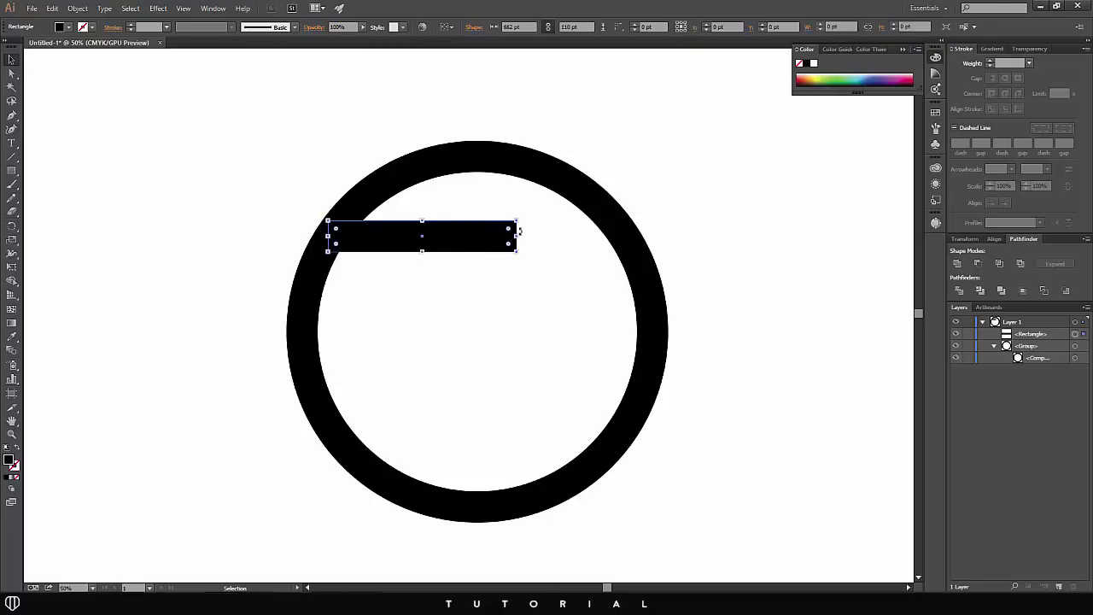
drag(517, 236, 625, 237)
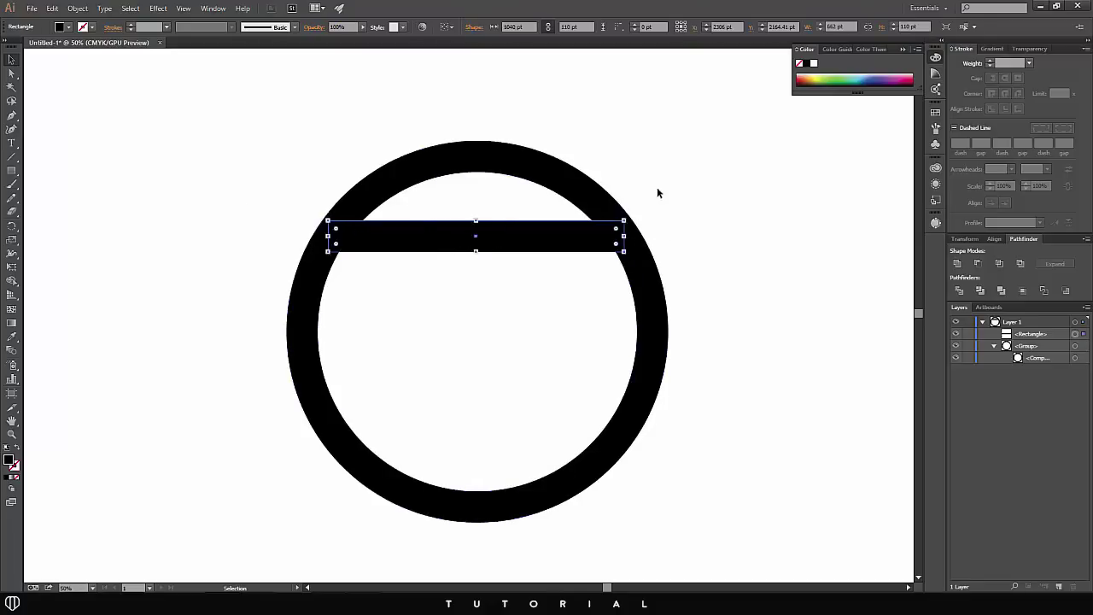
click(660, 192)
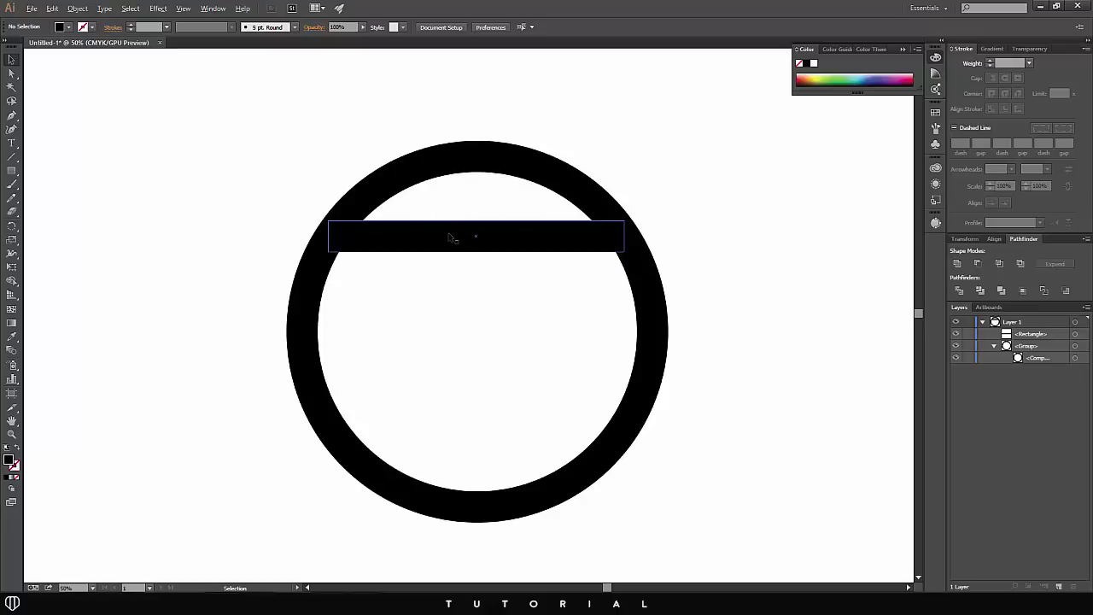
drag(452, 238, 433, 344)
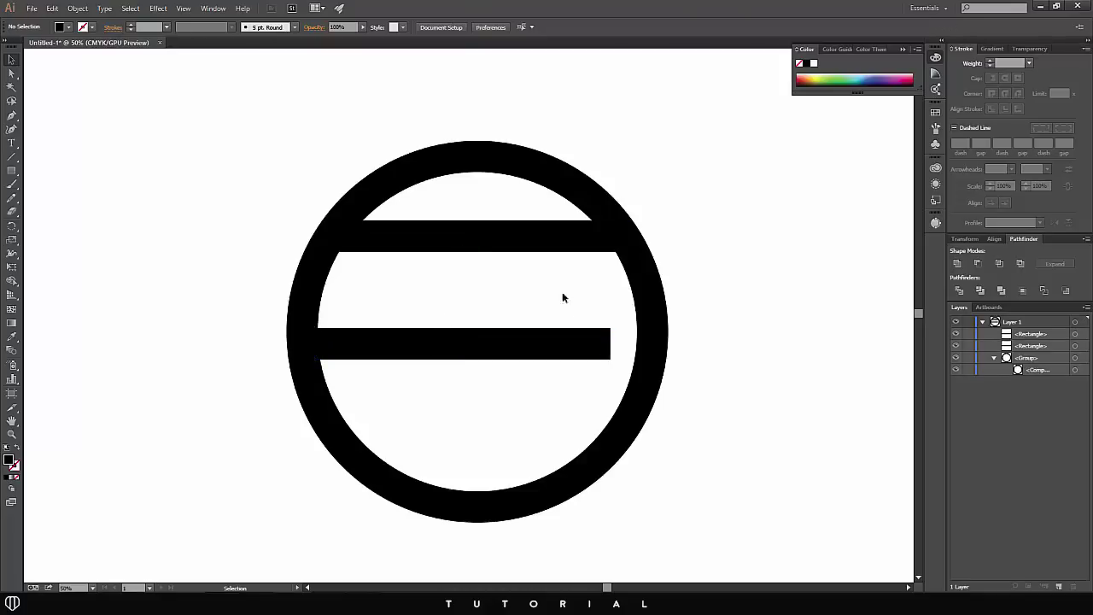
Step: Extend the lower bar right to the ring and draw a circle spanning both bars
drag(613, 344, 649, 343)
click(715, 315)
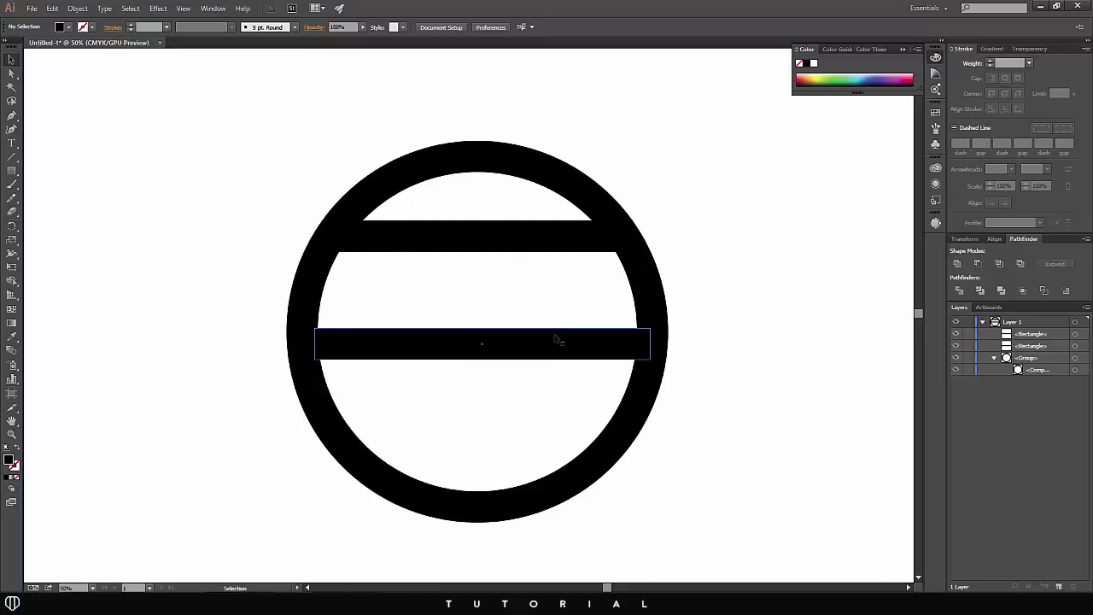
drag(20, 176, 53, 201)
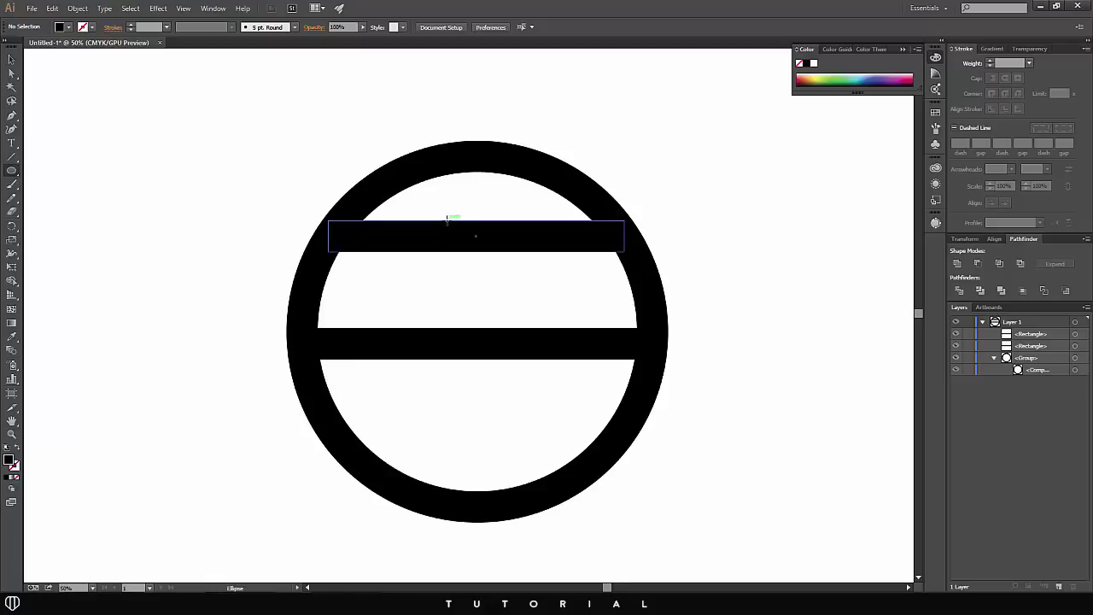
drag(447, 220, 498, 359)
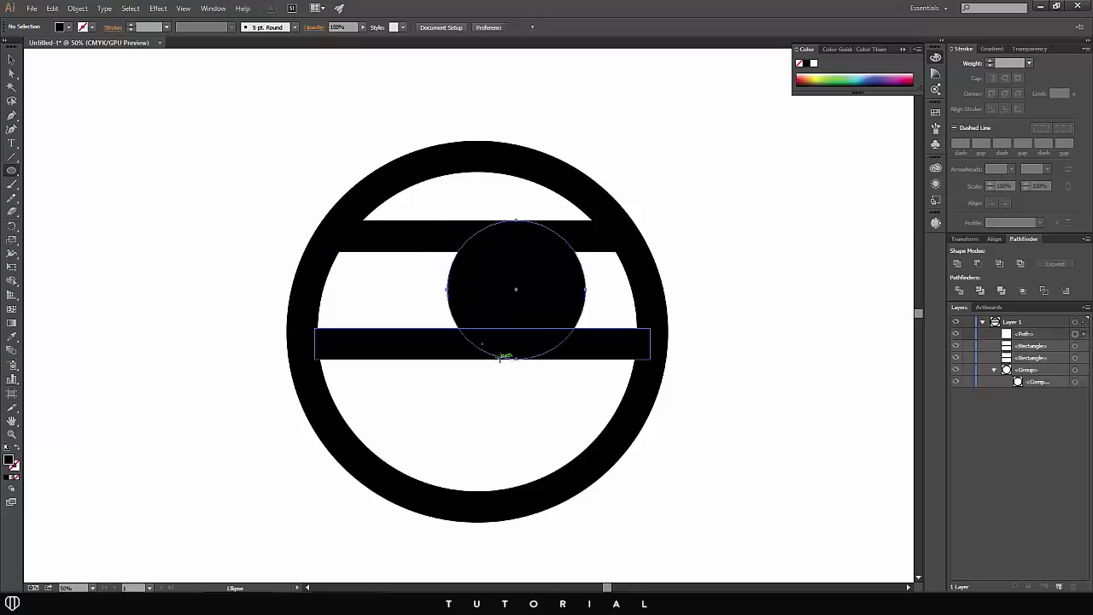
Step: Move the 468 pt circle right against the ring and give it a red stroke
click(11, 59)
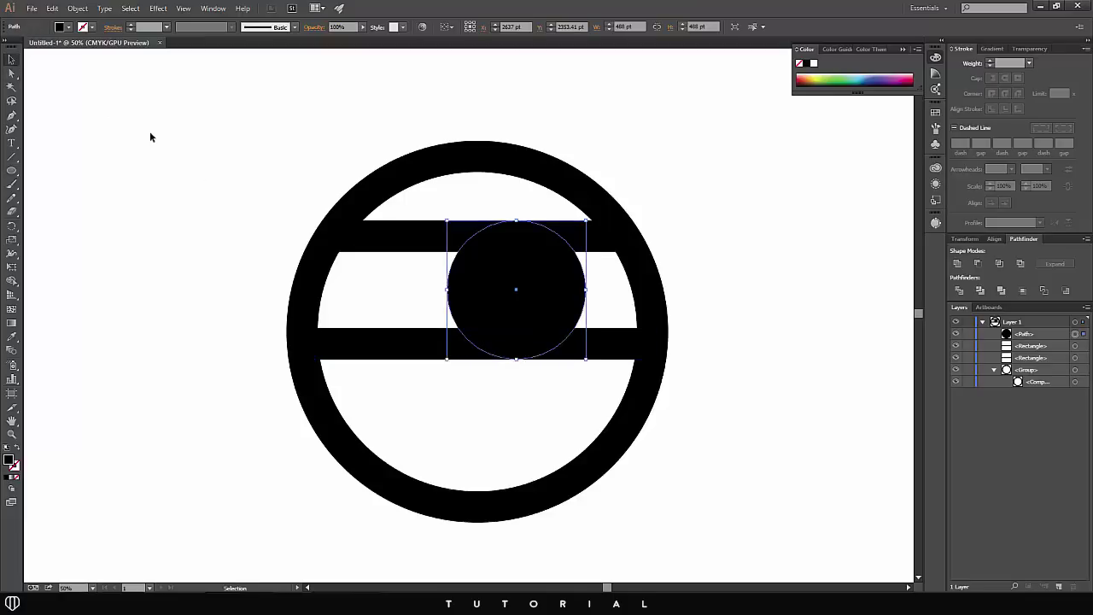
click(148, 134)
click(501, 277)
drag(528, 274, 580, 275)
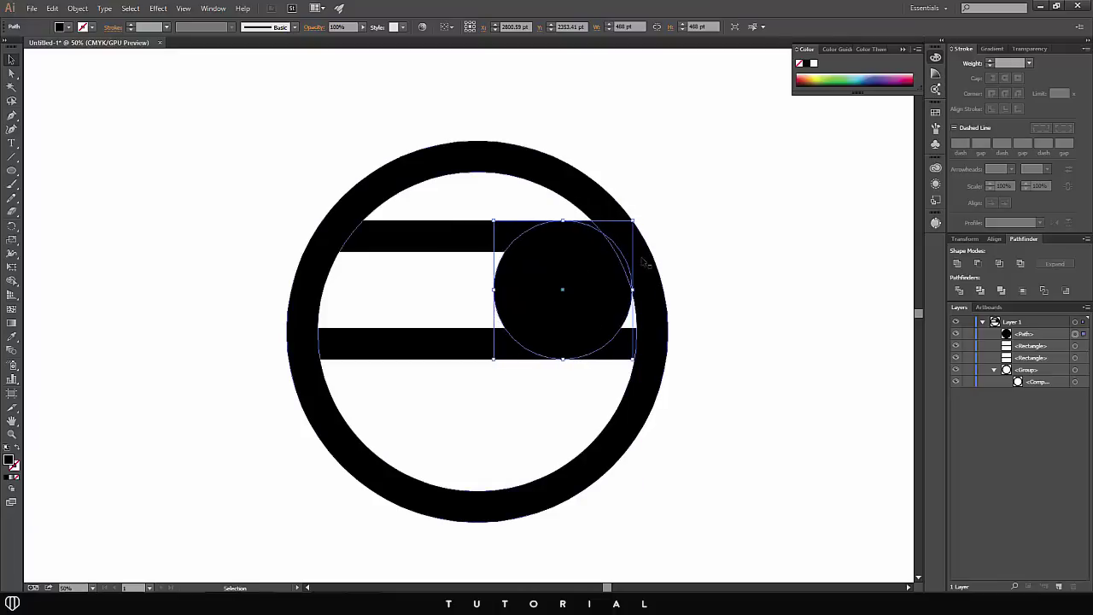
click(726, 258)
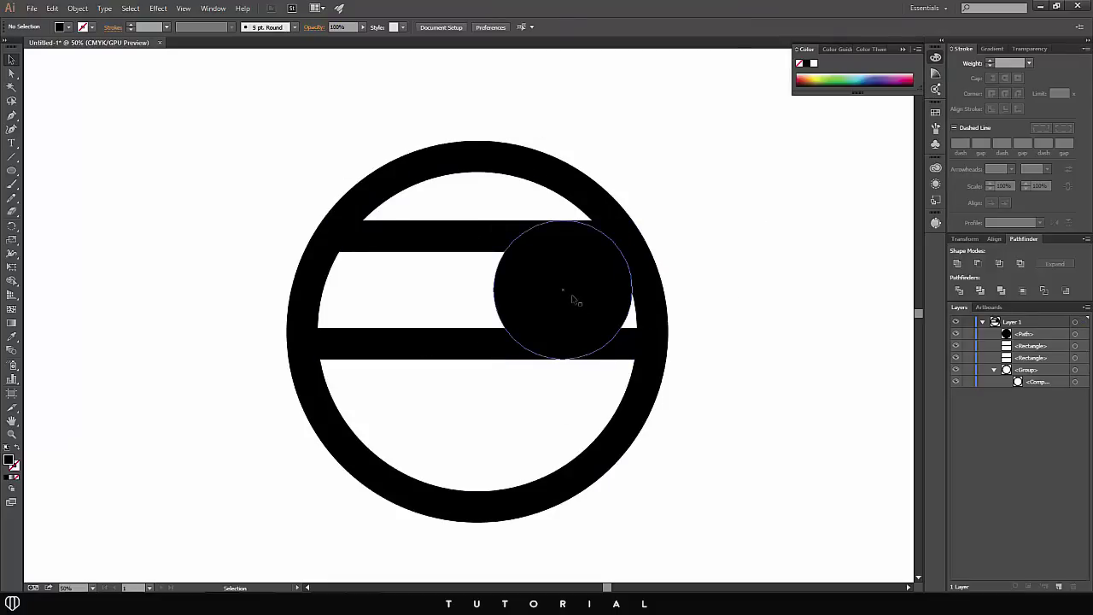
scroll(561, 217, up, 3)
scroll(564, 325, down, 3)
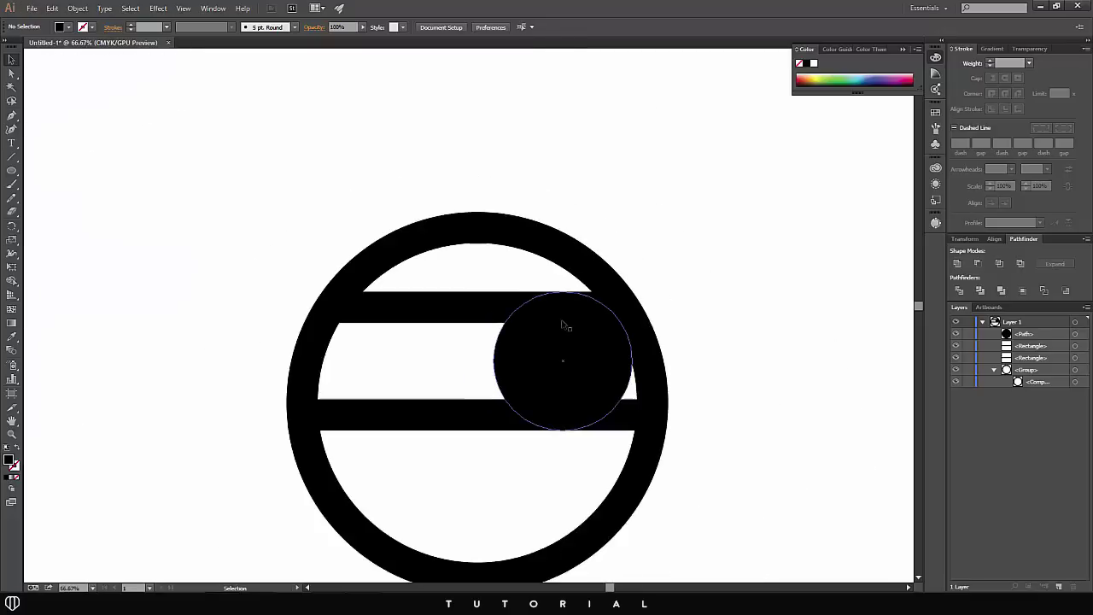
scroll(568, 342, down, 1)
scroll(567, 354, down, 1)
click(536, 317)
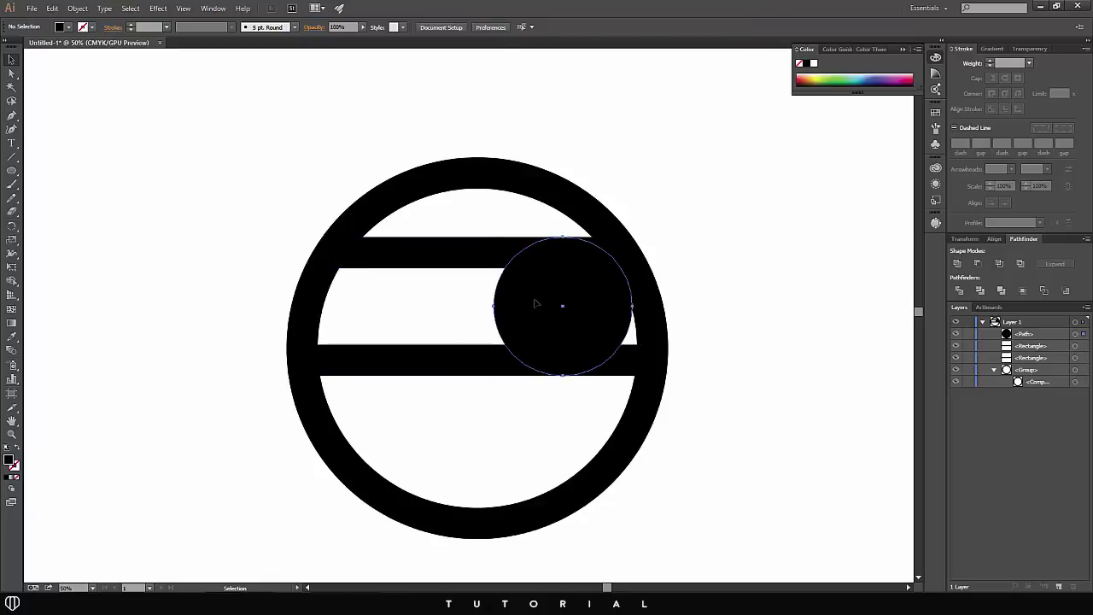
click(990, 61)
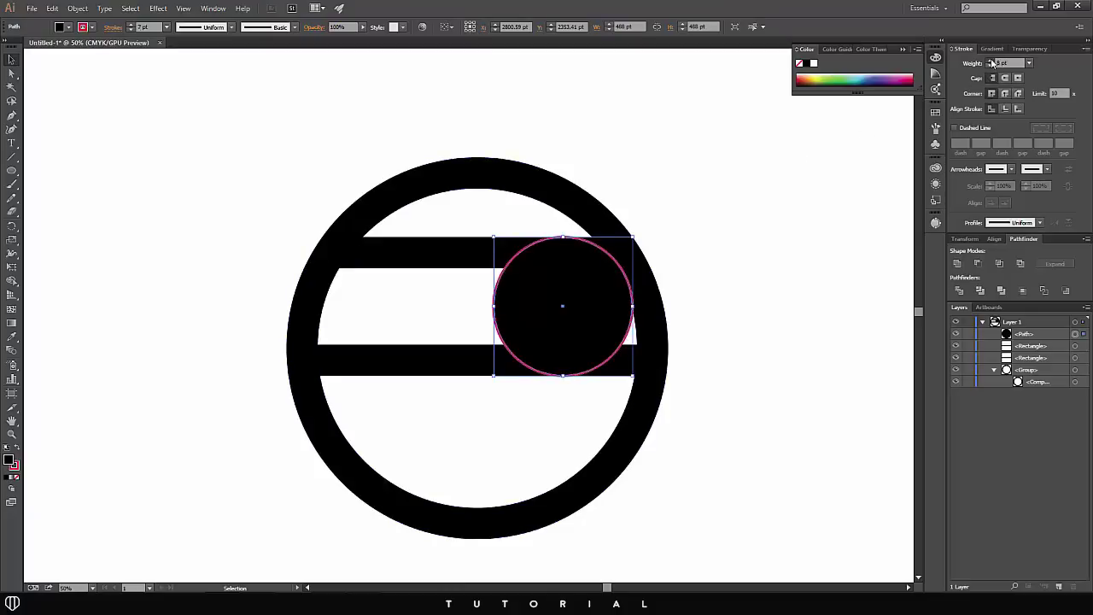
Step: Align the circle's red stroke inside and raise its weight to 110 pt
click(990, 62)
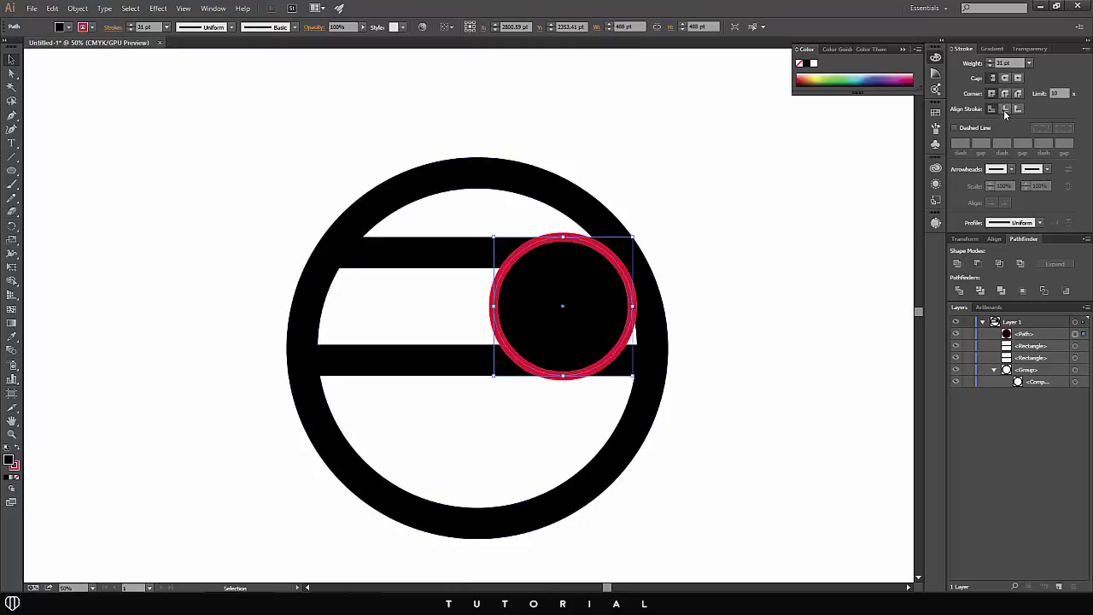
click(1006, 109)
click(992, 61)
click(991, 61)
click(991, 61)
click(992, 61)
click(992, 61)
click(991, 61)
click(992, 61)
click(991, 61)
click(992, 61)
click(992, 62)
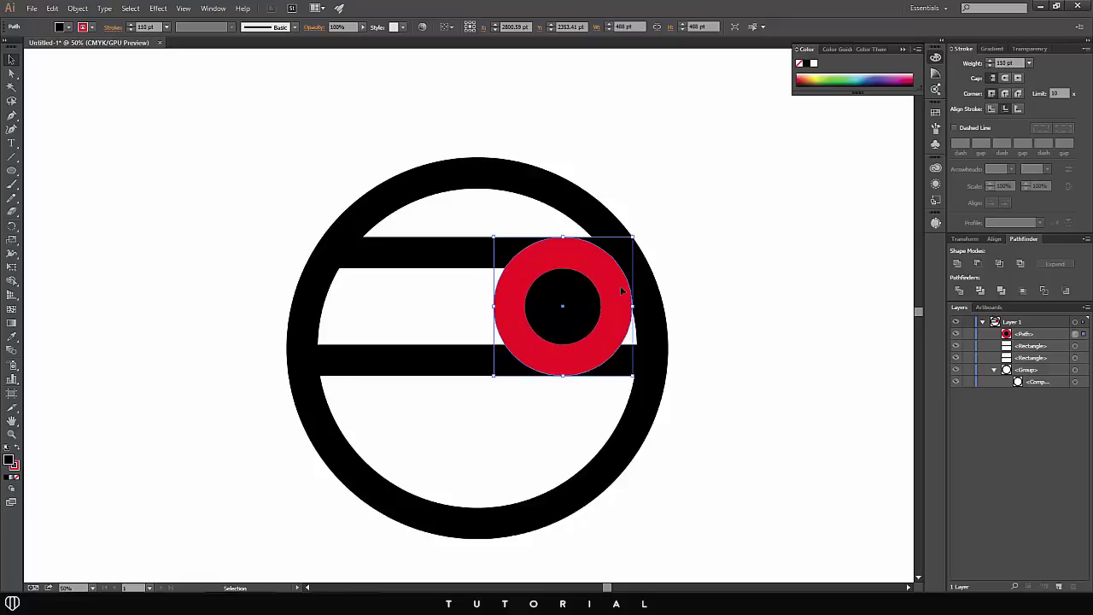
key(ctrl+plus)
key(ctrl+plus)
Step: Try 51% opacity on the red ring to check overlap, then restore it to 100%
click(363, 27)
drag(359, 40, 346, 40)
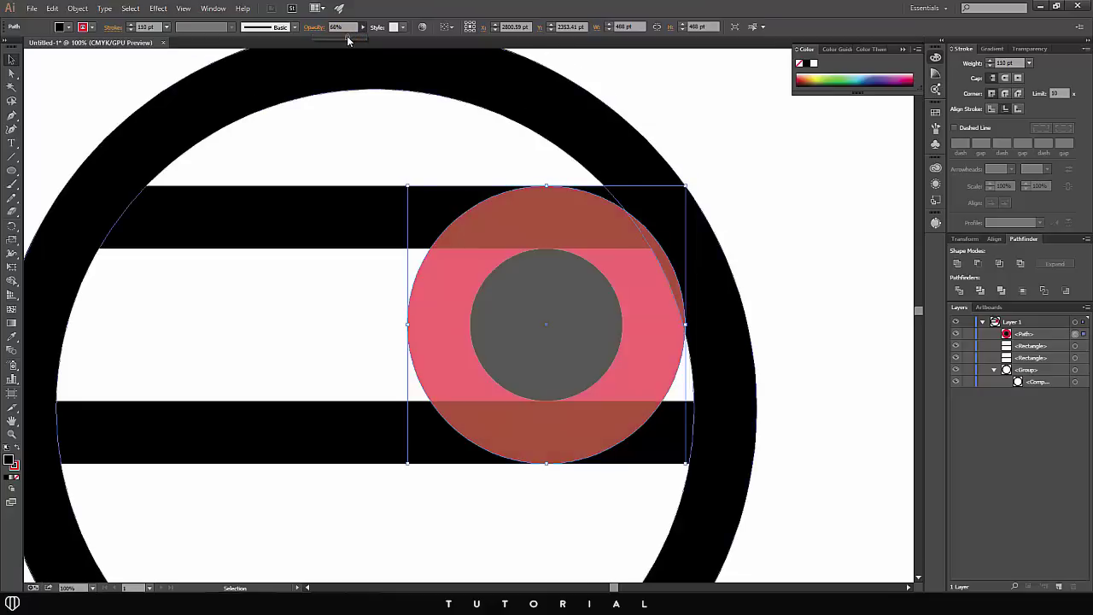
scroll(509, 277, up, 4)
scroll(533, 292, down, 6)
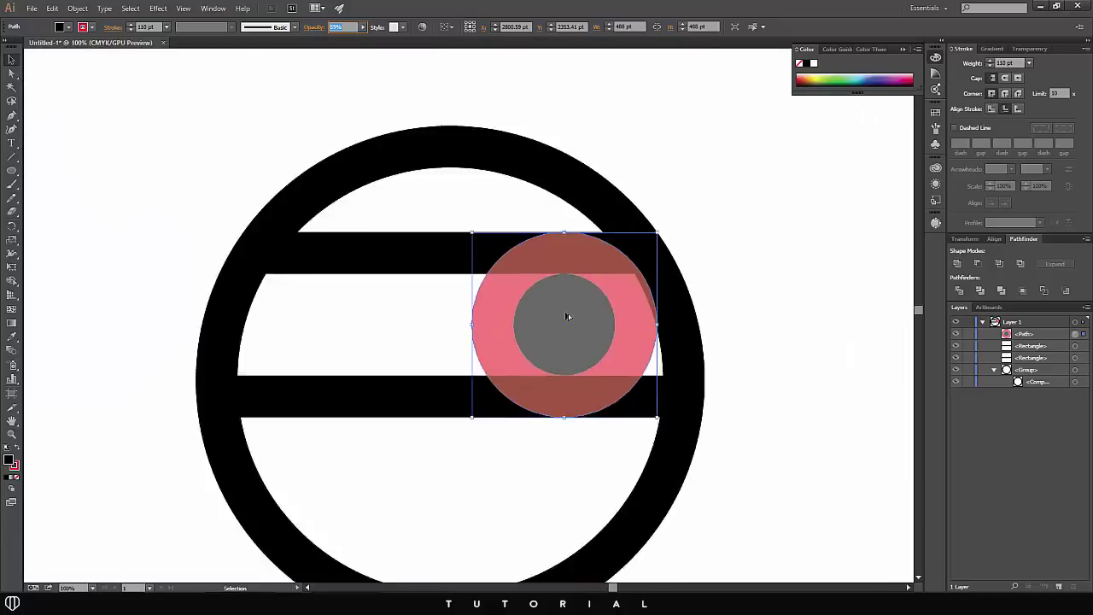
key(ctrl+shift+a)
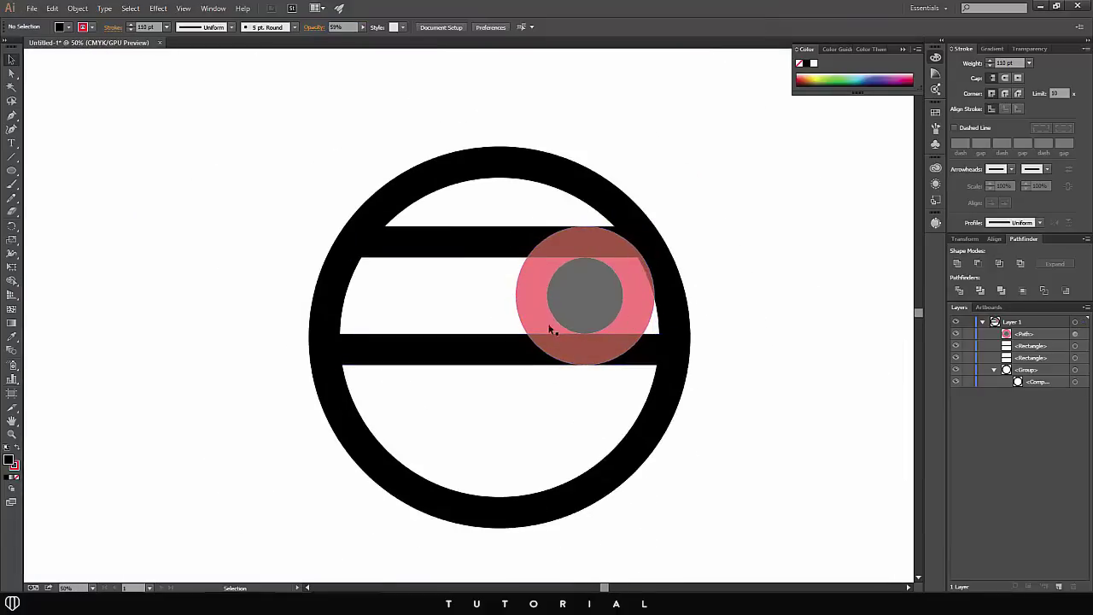
click(578, 270)
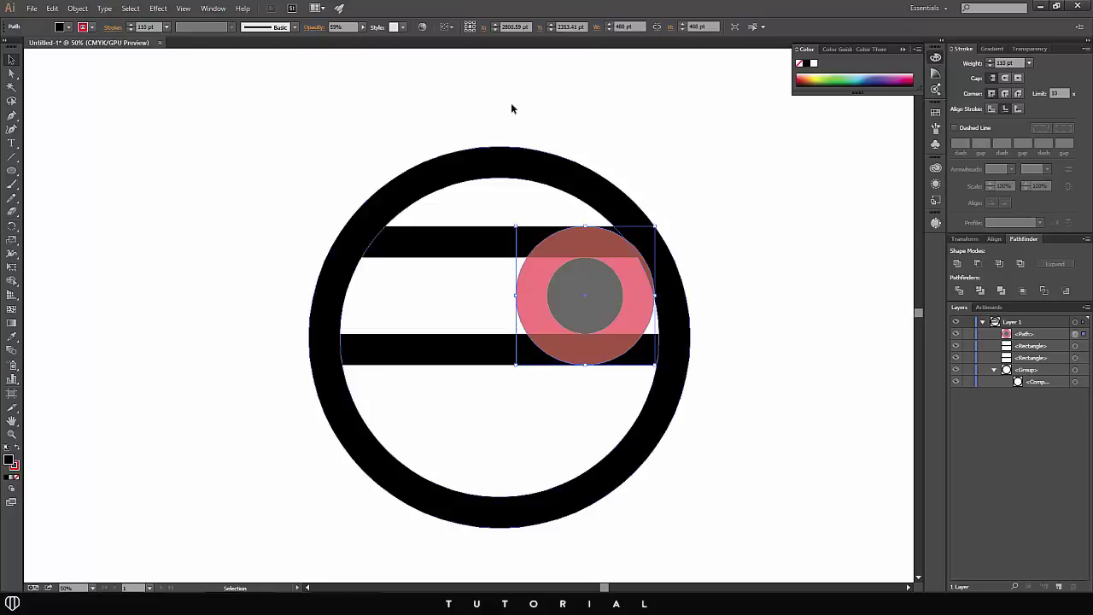
click(363, 27)
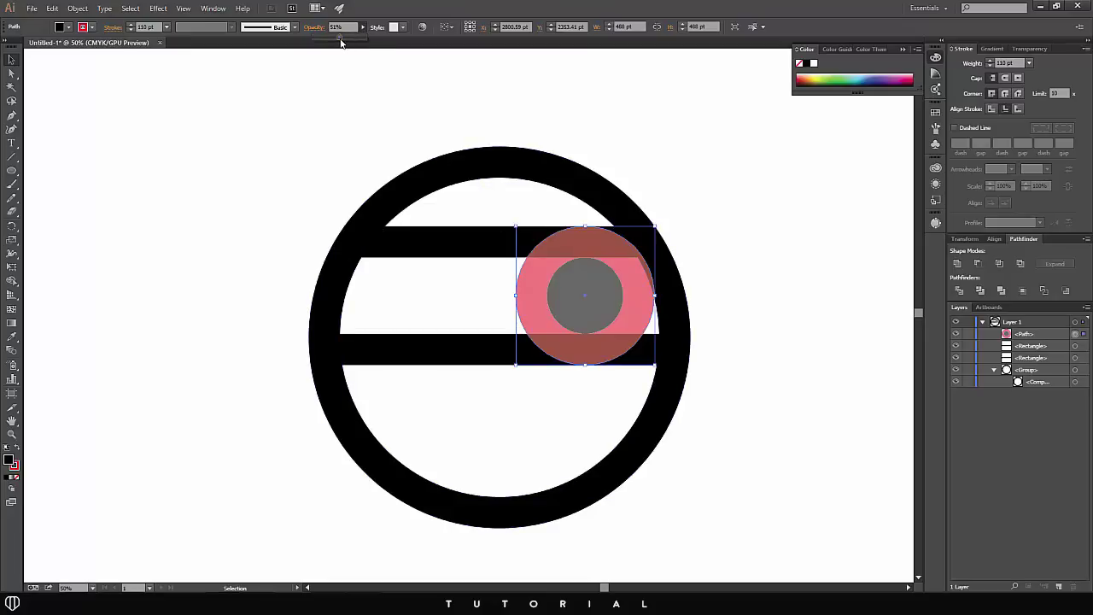
click(340, 43)
scroll(575, 255, up, 5)
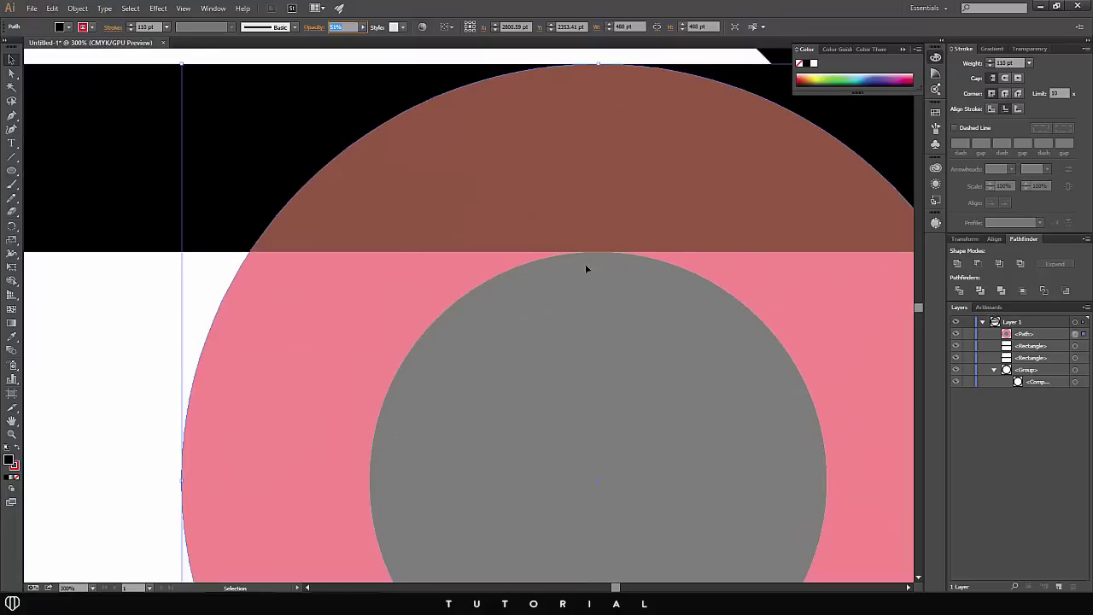
scroll(581, 259, down, 5)
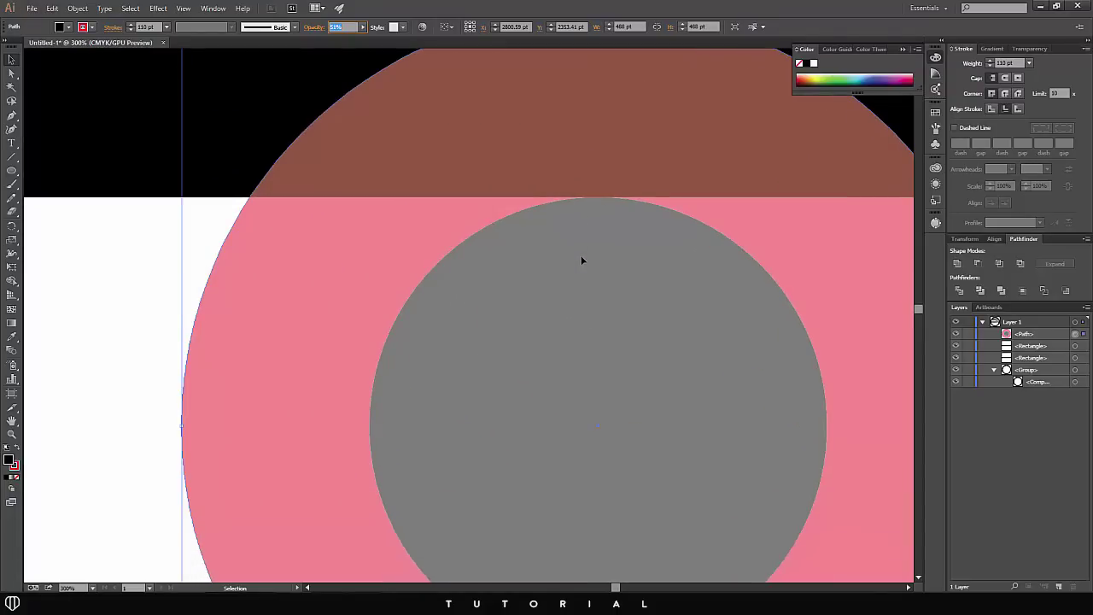
scroll(603, 485, down, 8)
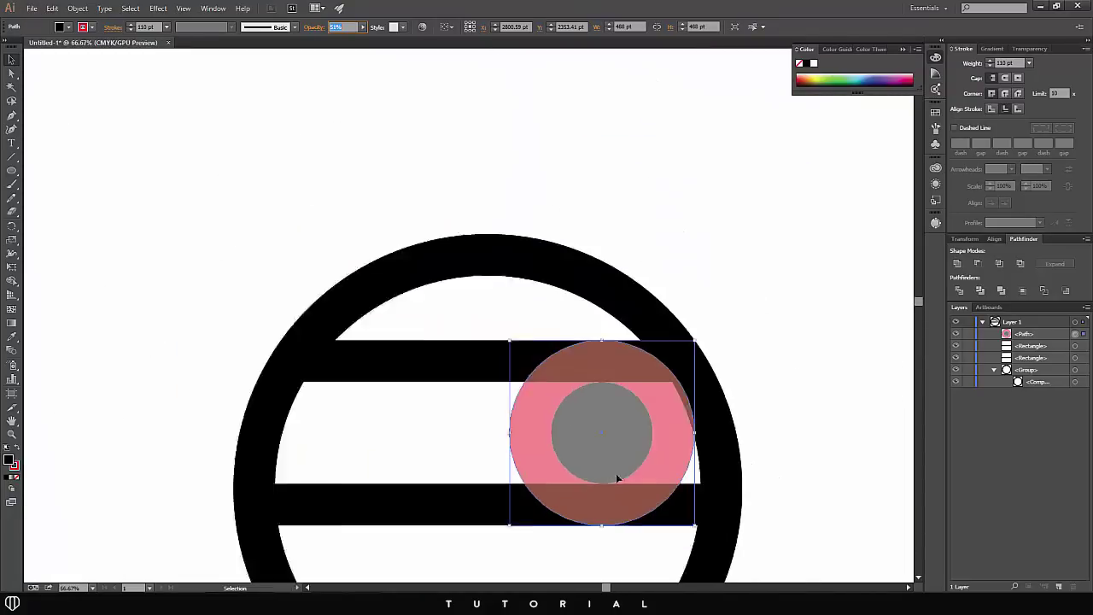
key(ctrl+shift+a)
scroll(781, 350, down, 1)
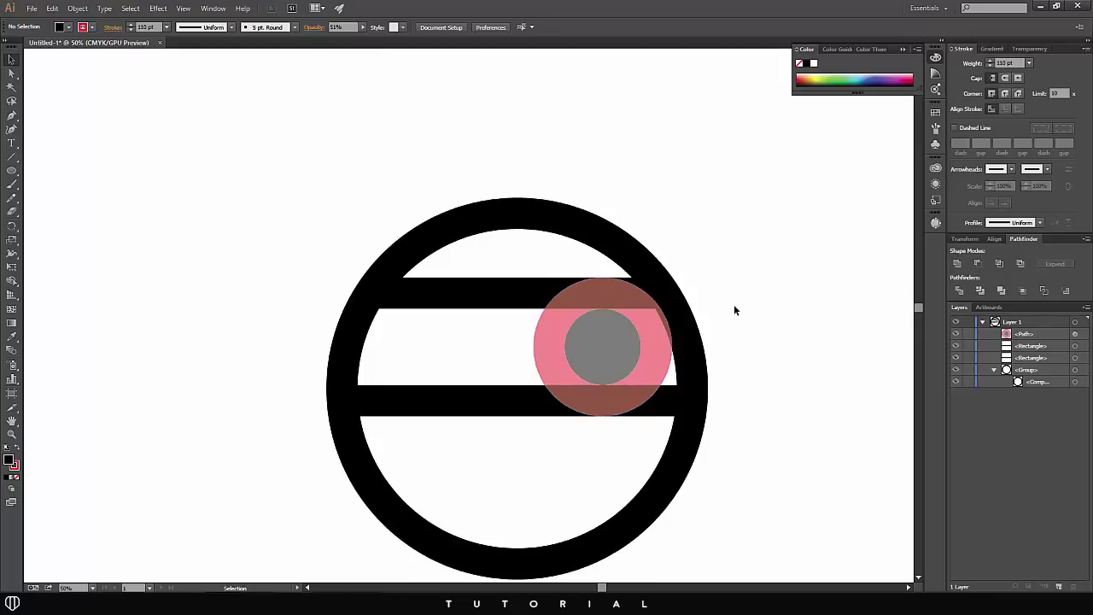
click(635, 317)
click(362, 29)
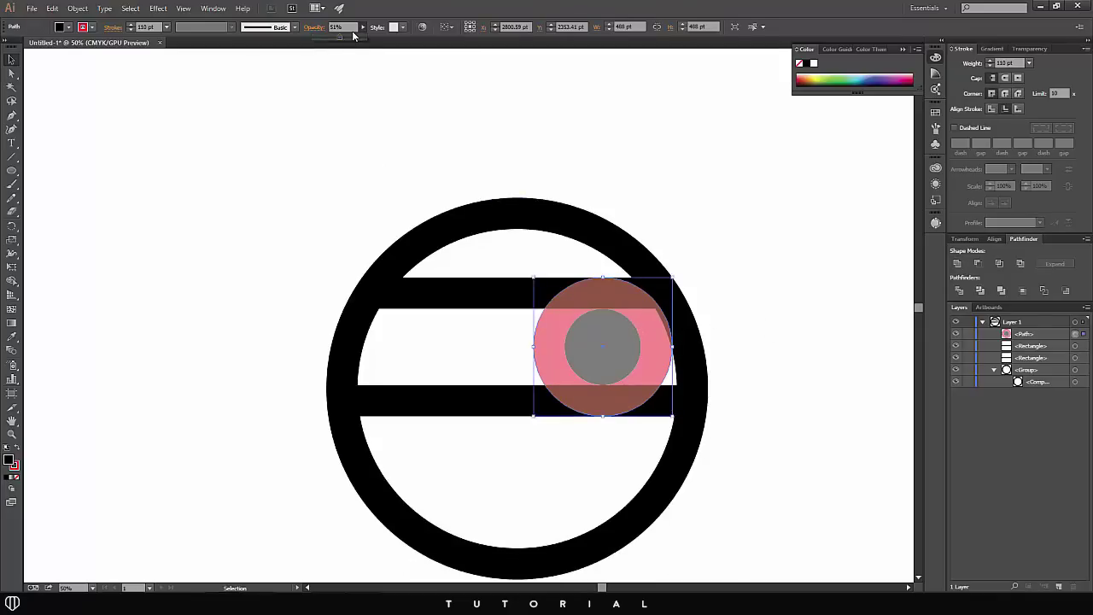
drag(353, 37, 417, 63)
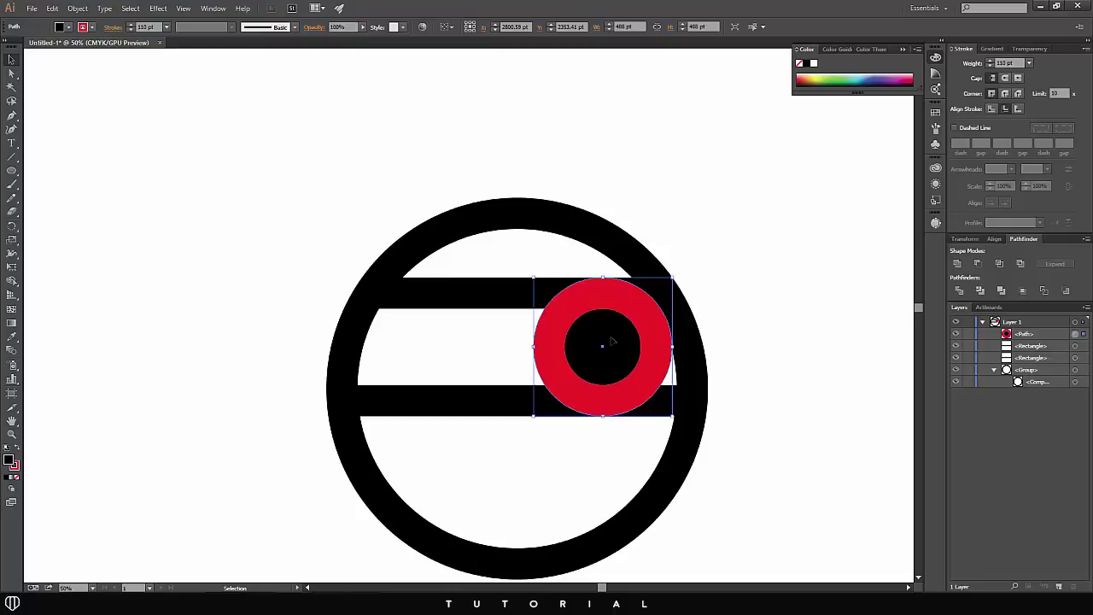
click(78, 8)
Step: Outline the small ring's stroke and remove its filled centre with the Shape Builder
mouse_move(112, 237)
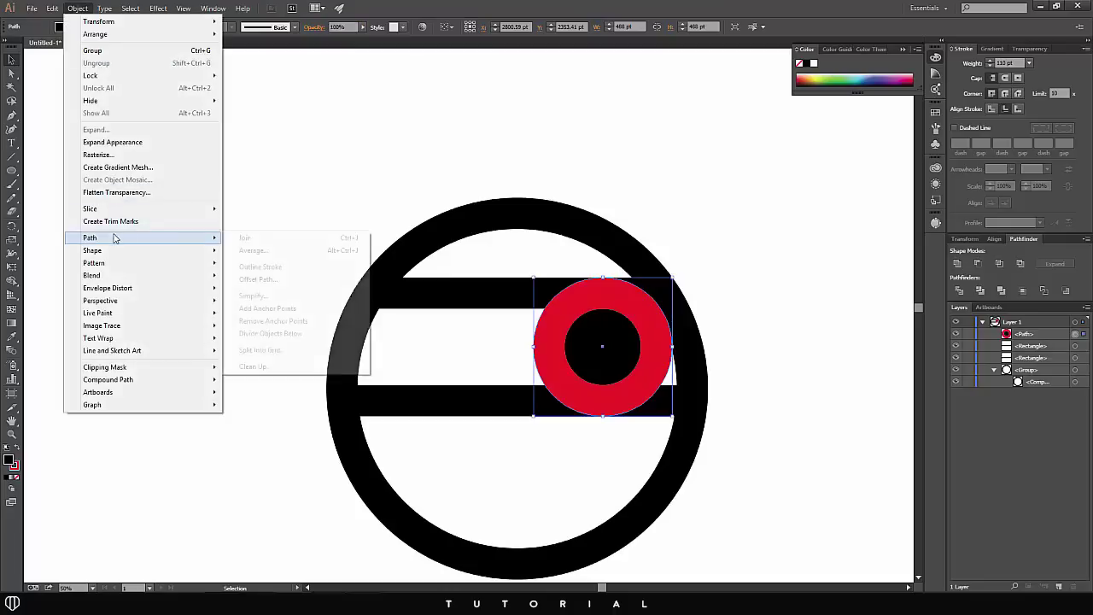
click(256, 265)
click(13, 283)
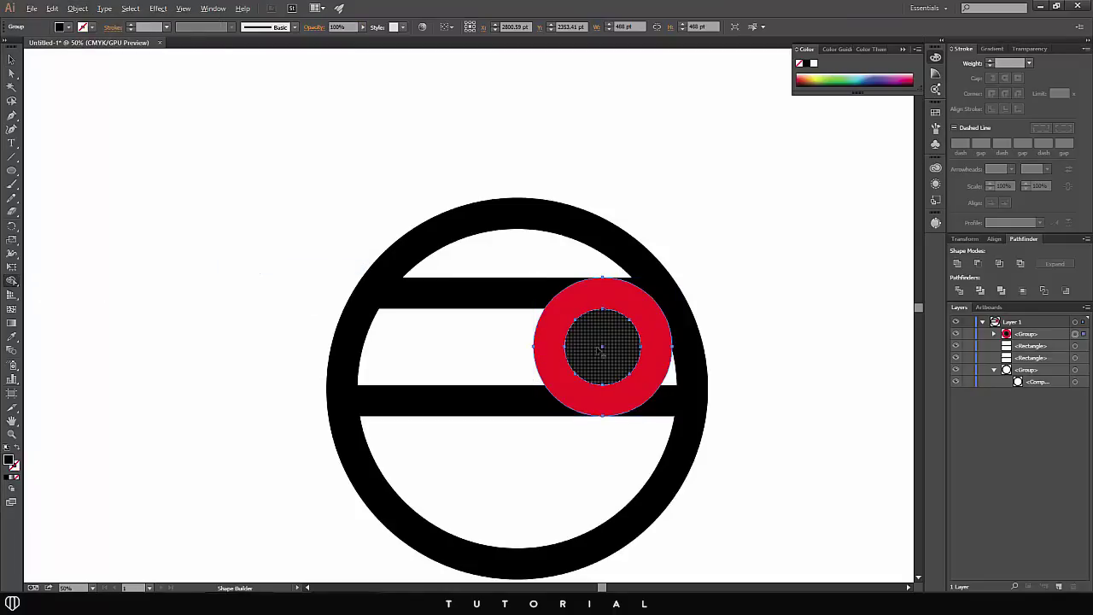
alt+click(601, 348)
Step: Delete the red compound path from the ring group in the Layers panel
click(12, 59)
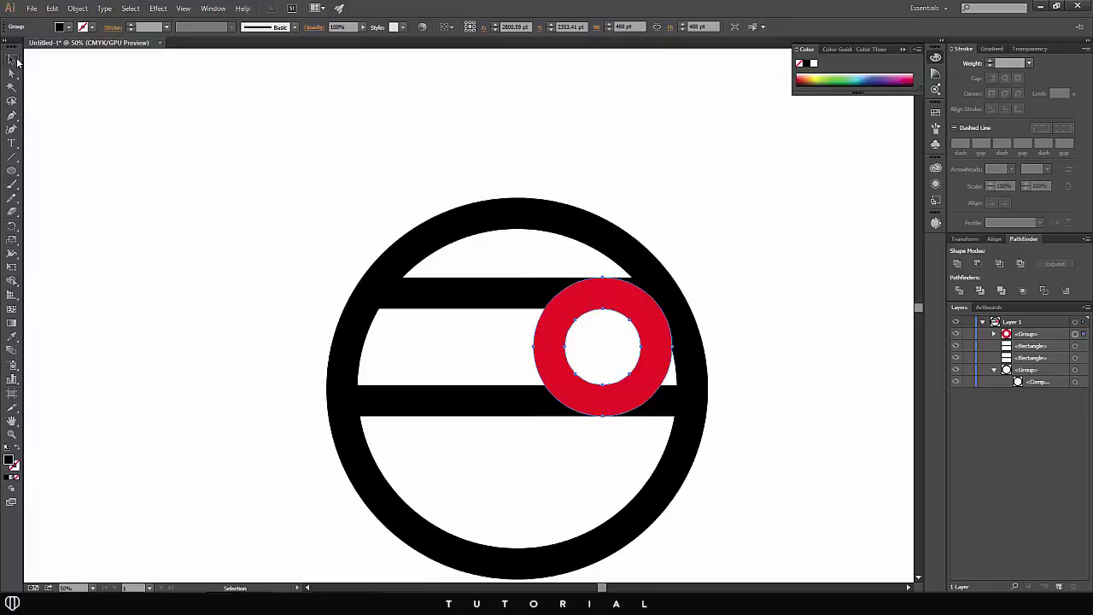
click(310, 158)
click(573, 322)
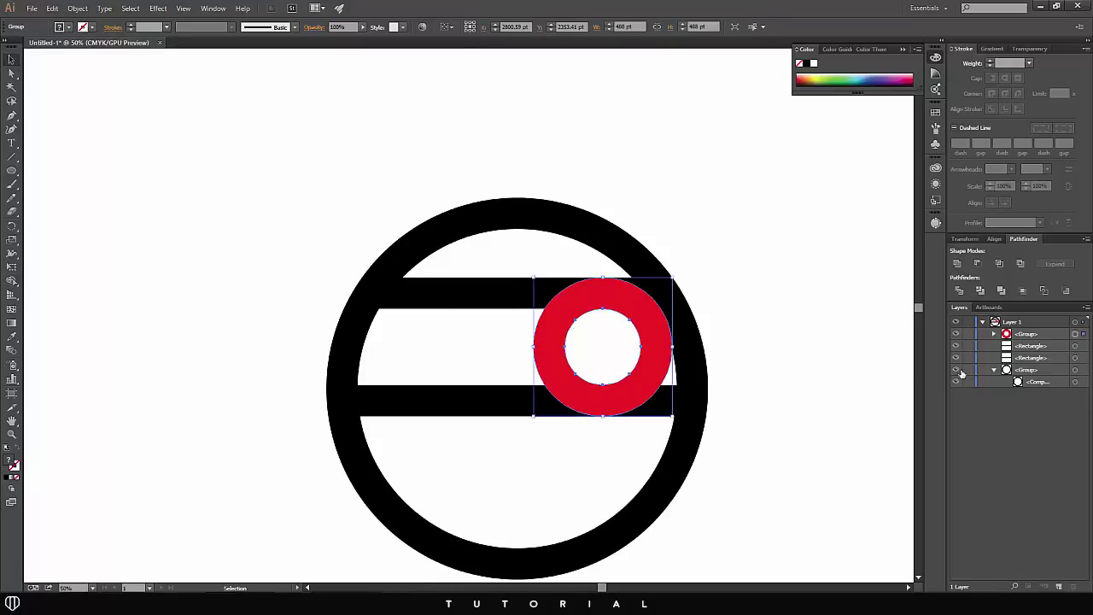
click(995, 334)
click(1045, 346)
click(1060, 586)
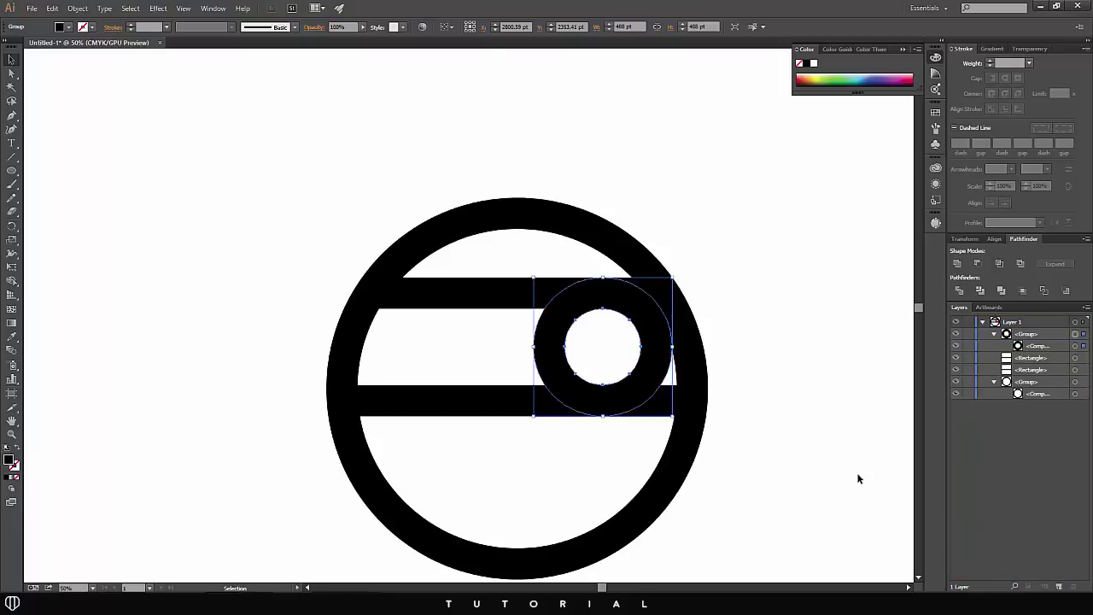
click(859, 479)
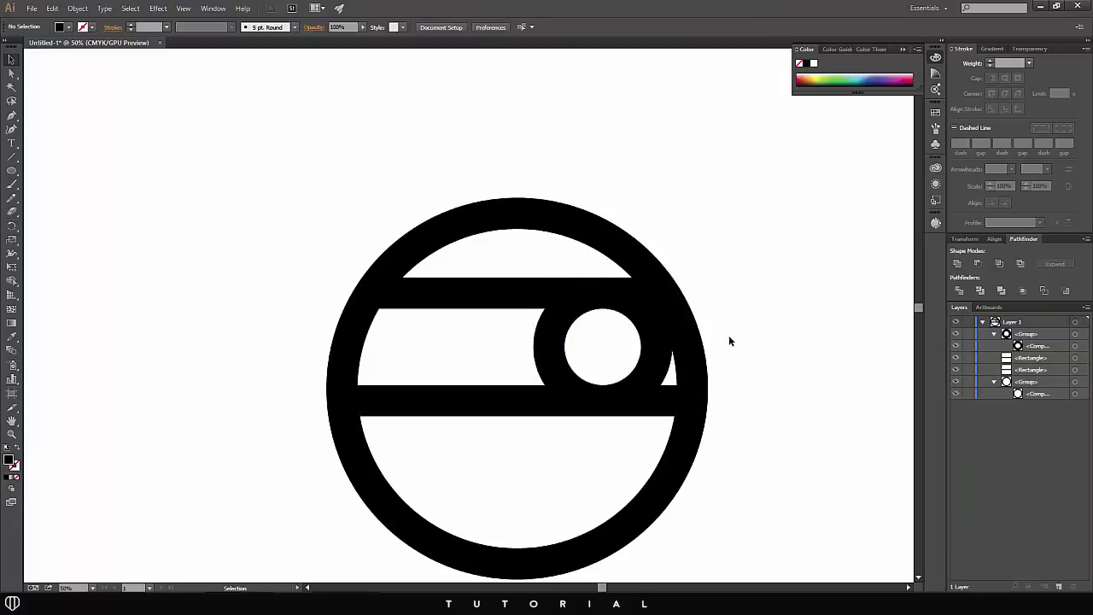
scroll(740, 333, down, 1)
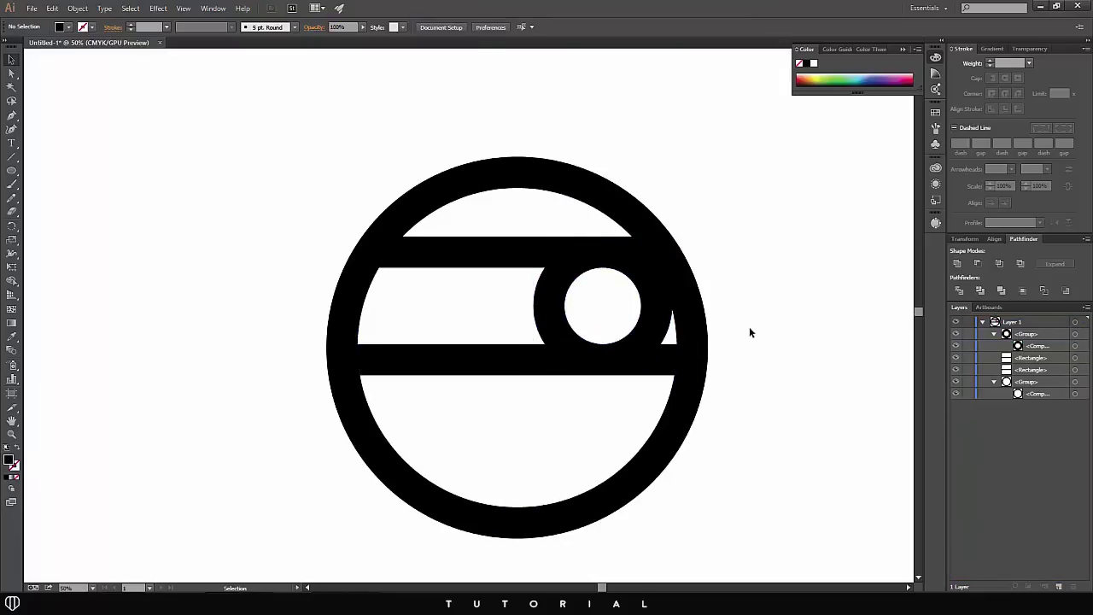
Step: With the ring and both bars selected, Shape Builder away the bars' overhanging ends and the ring's left arc
click(600, 360)
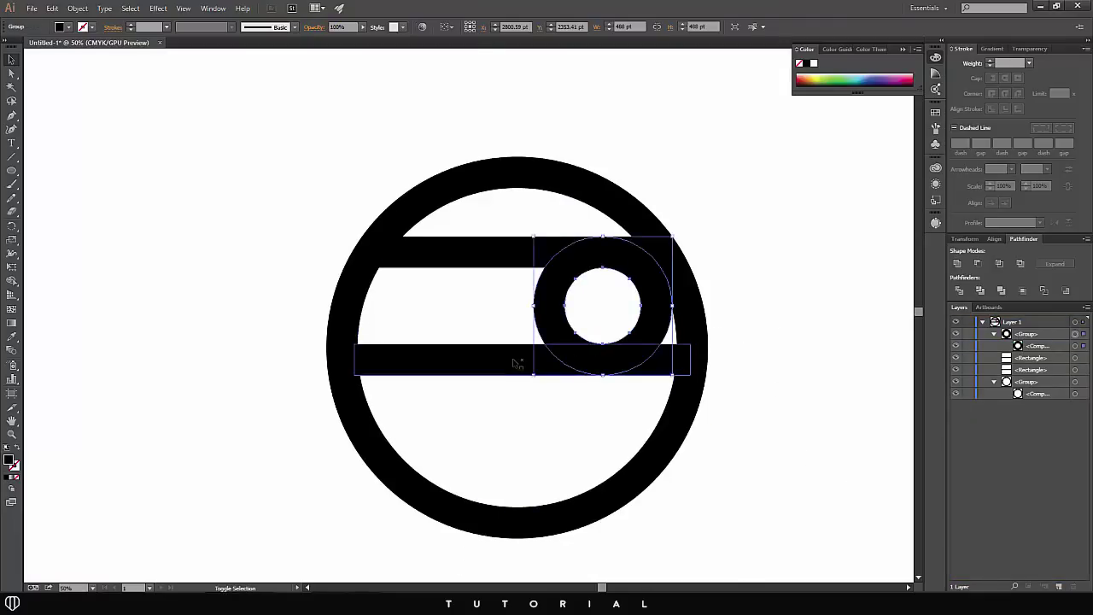
shift+click(516, 364)
shift+click(511, 267)
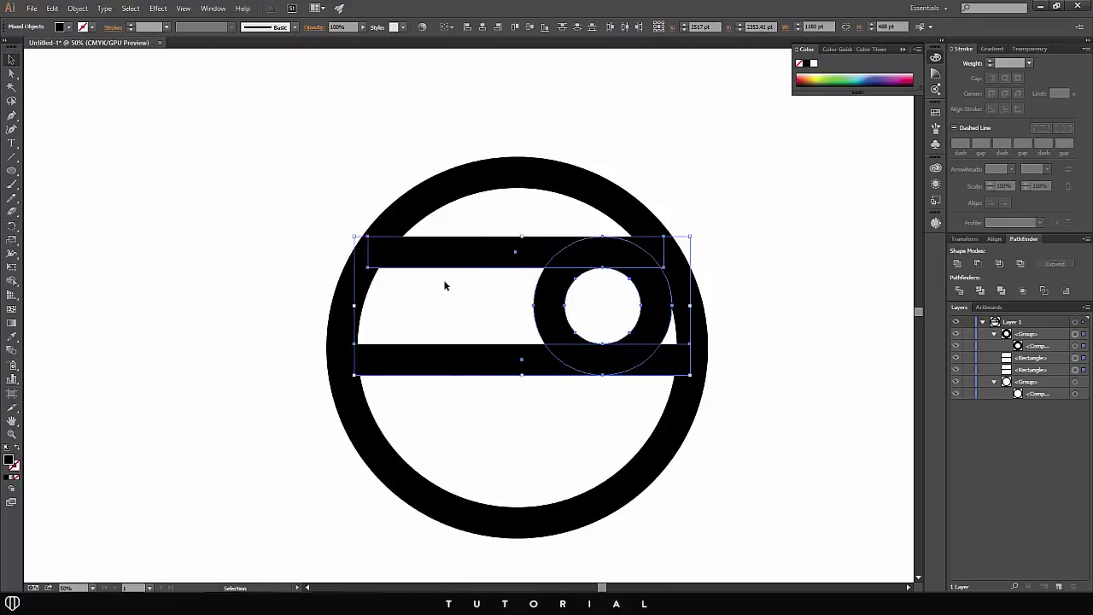
click(12, 280)
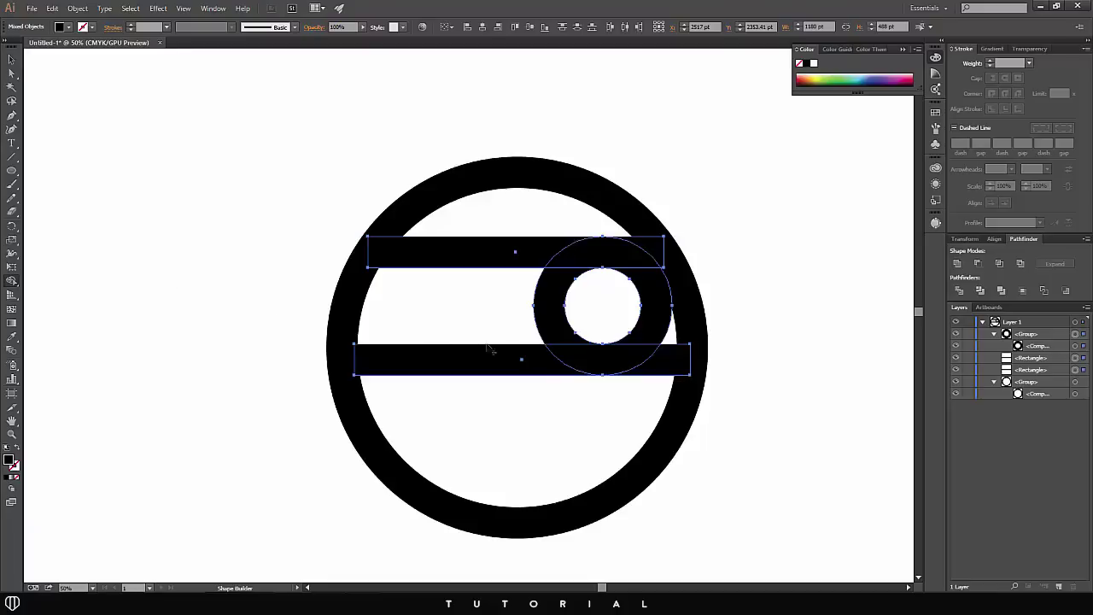
alt+click(662, 369)
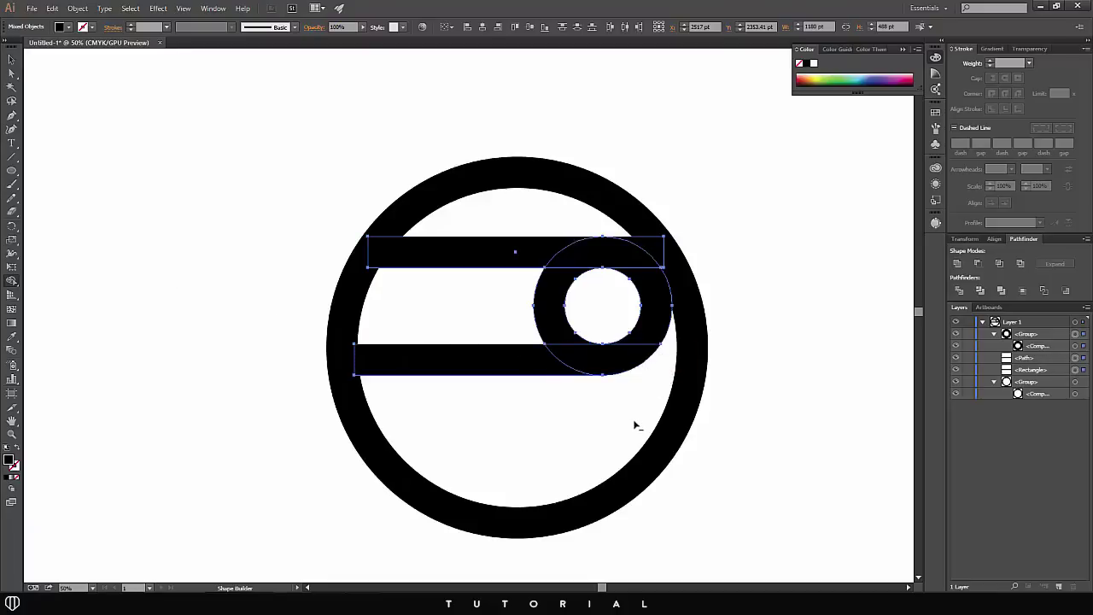
alt+click(653, 250)
alt+click(554, 293)
click(11, 59)
click(108, 128)
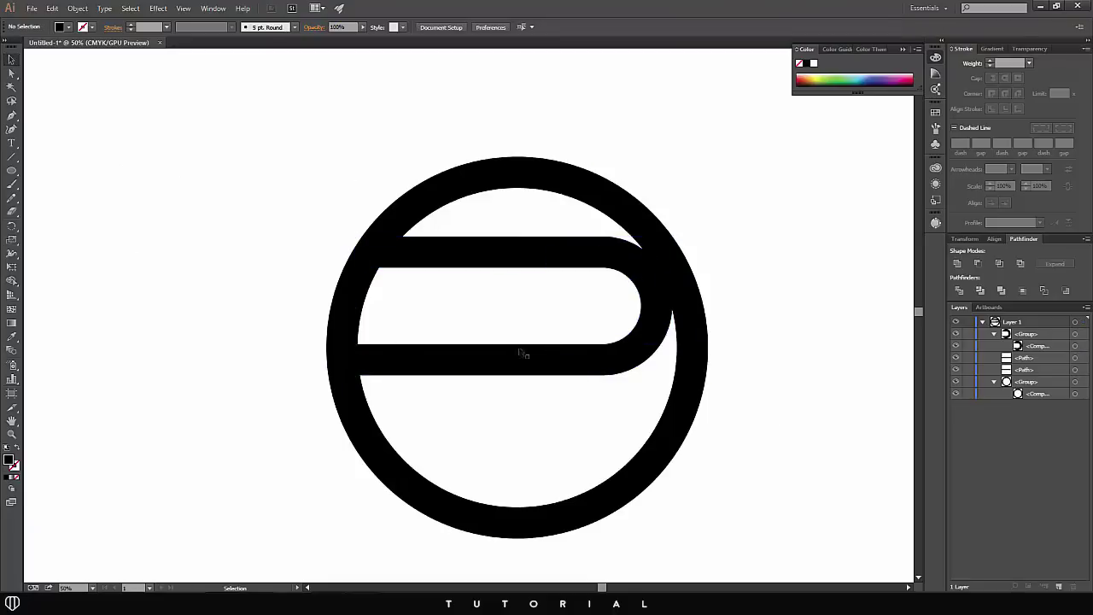
scroll(359, 355, down, 2)
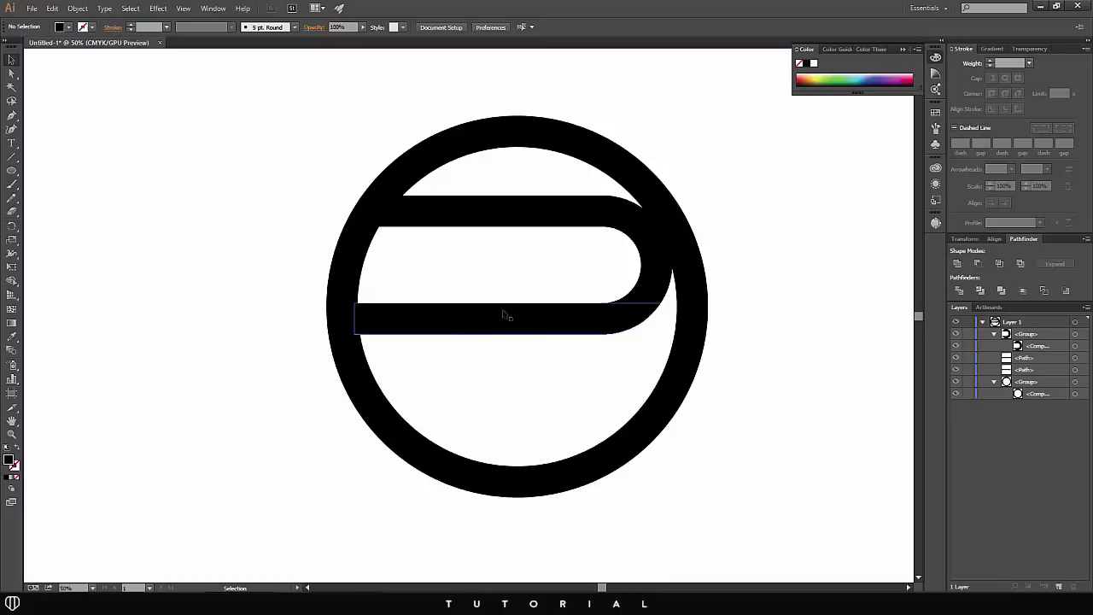
Step: Alt-drag a copy of the lower bar further down and stretch it far past both ring sides
drag(521, 323, 547, 399)
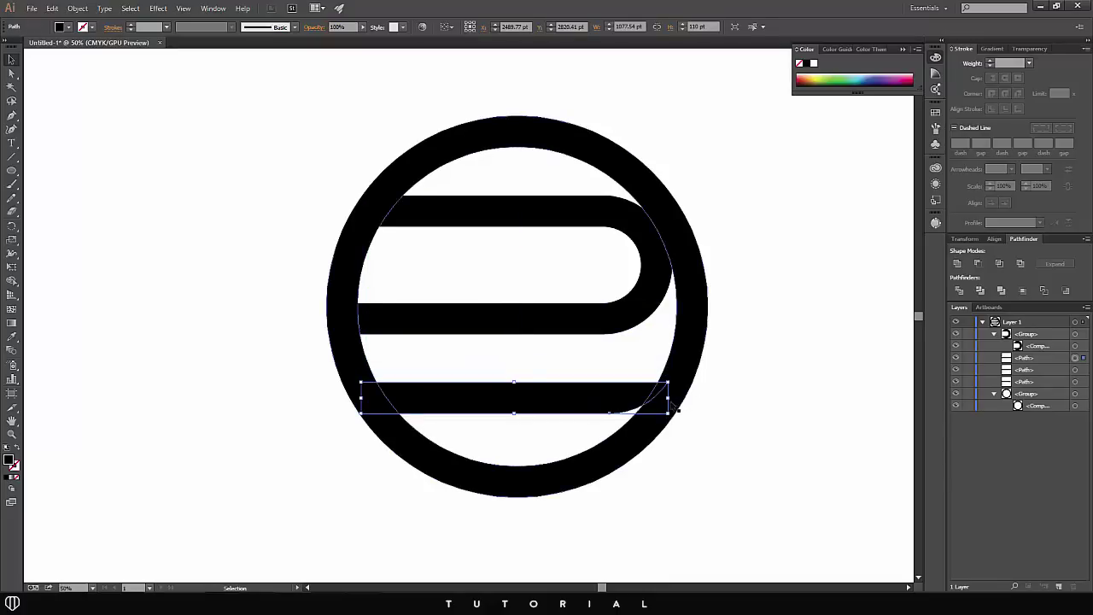
drag(670, 399, 893, 398)
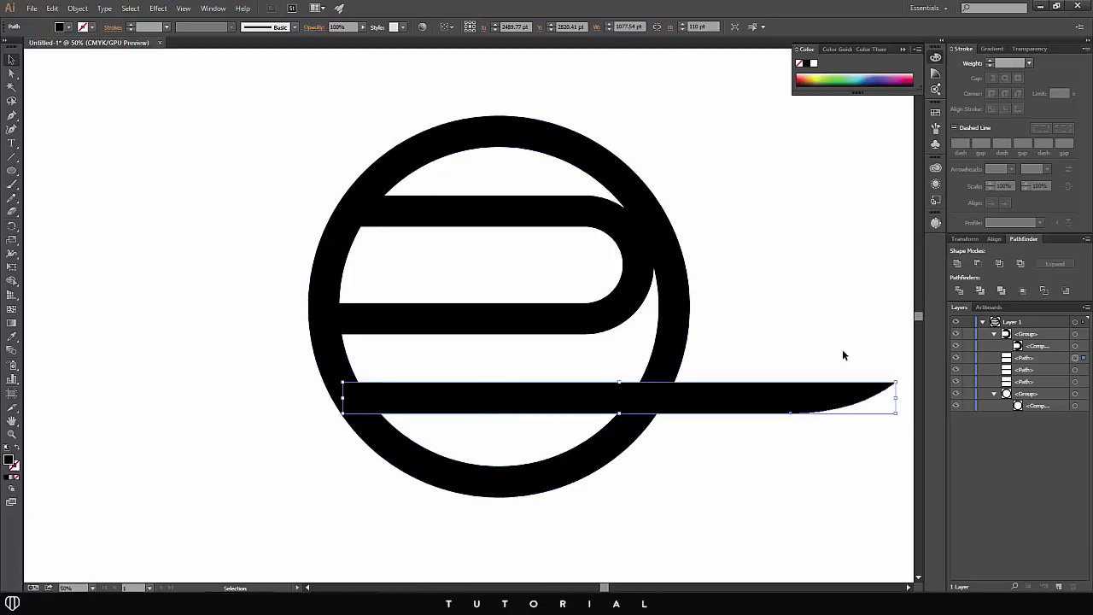
drag(342, 396, 201, 395)
click(31, 247)
click(12, 171)
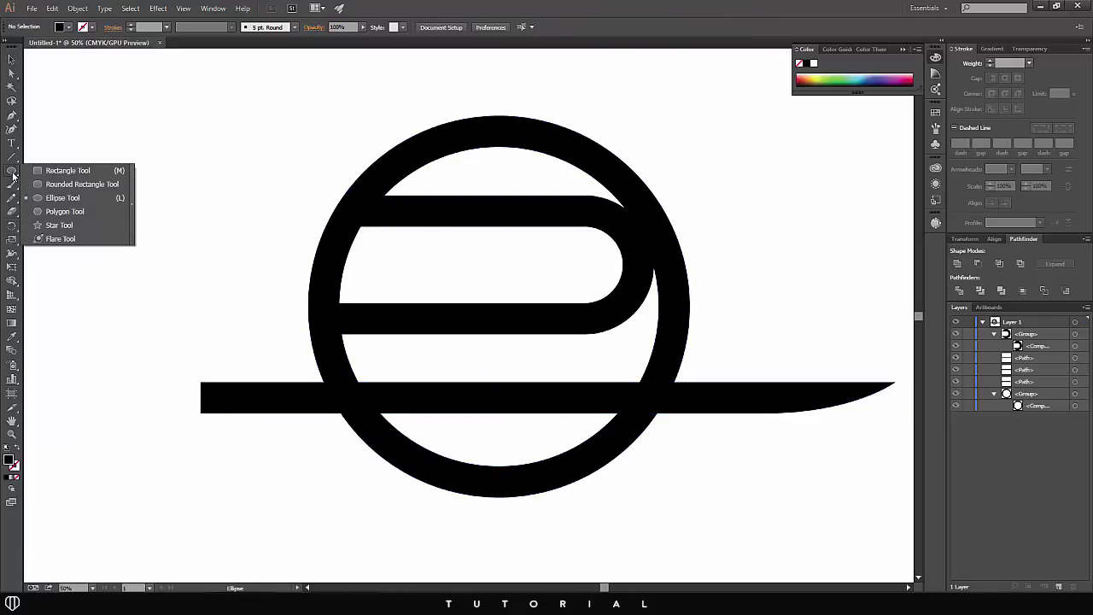
Step: Draw a rectangle over the long bar's curved right tip and delete both with Shape Builder
click(41, 171)
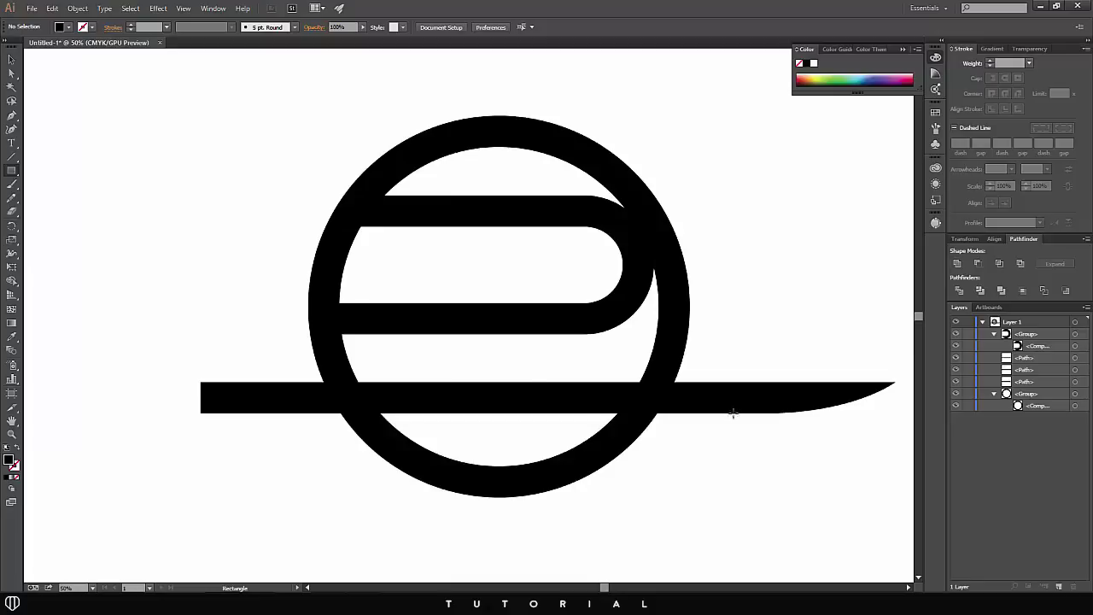
drag(721, 354, 905, 442)
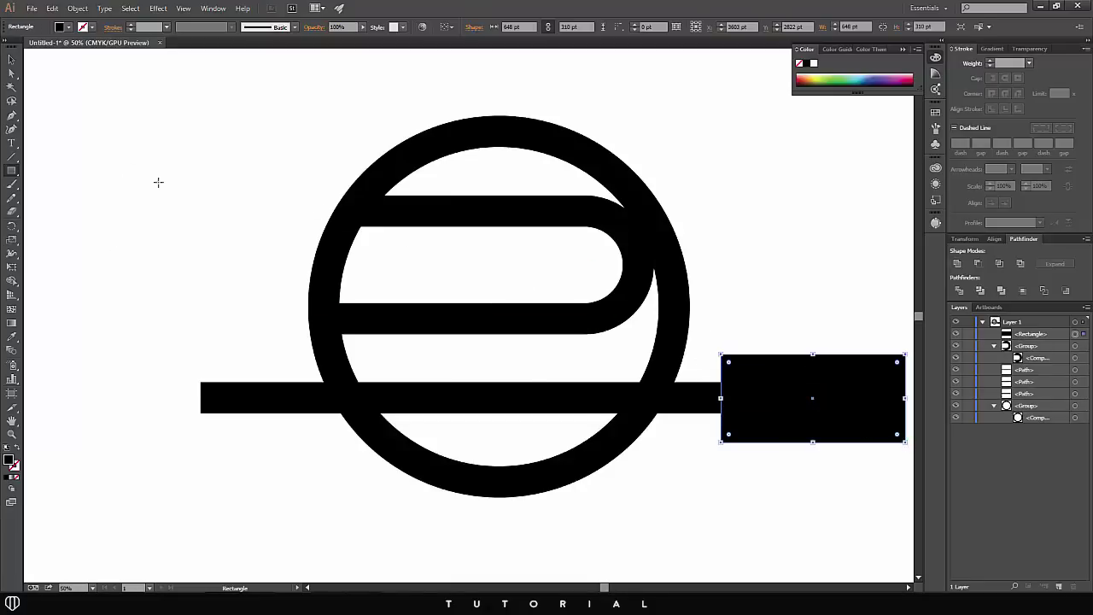
click(12, 63)
shift+click(256, 386)
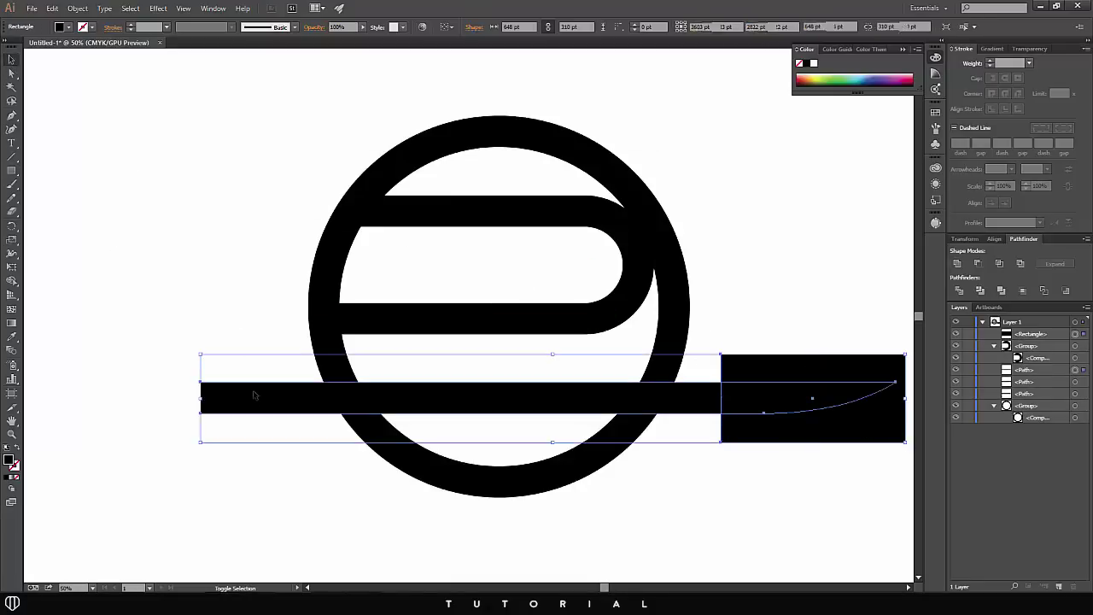
key(shift+m)
drag(767, 376, 767, 398)
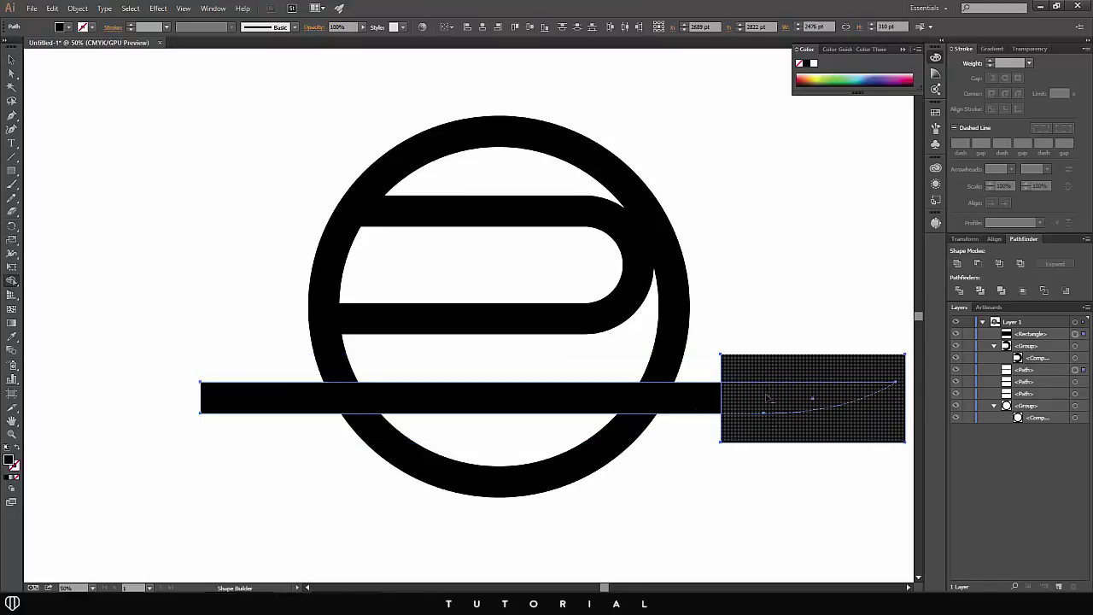
drag(773, 437, 766, 438)
Step: Shorten the trimmed bar to about 60% width and move it into the circle's lower half
click(11, 59)
click(190, 210)
drag(321, 383, 289, 433)
drag(693, 450, 488, 449)
drag(322, 437, 529, 403)
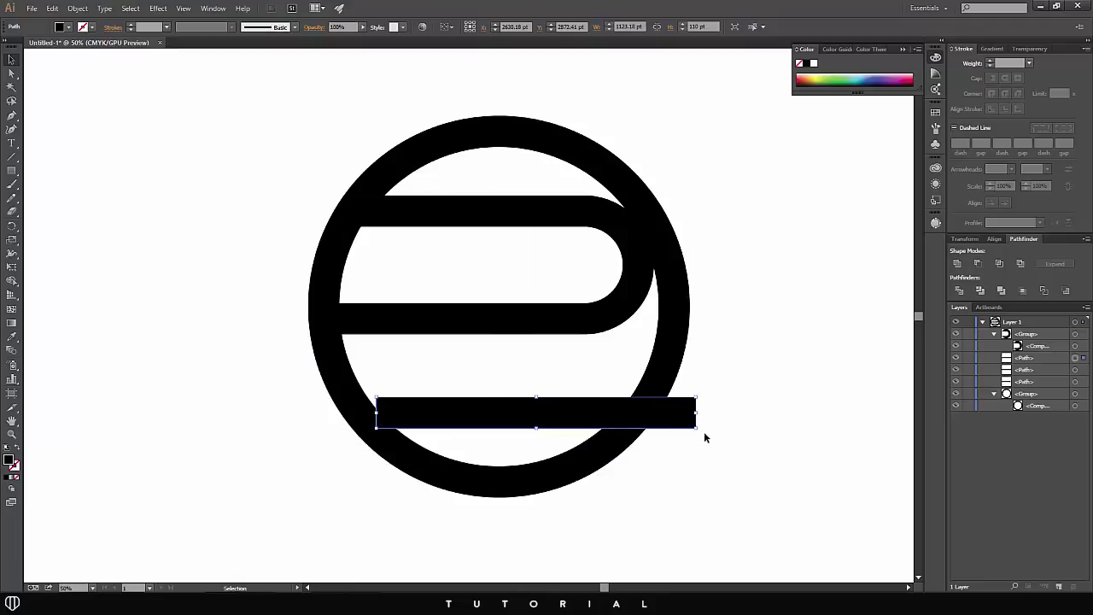
Step: Rotate the bar about 48° into a diagonal and move it up toward the bowl
drag(700, 433, 624, 539)
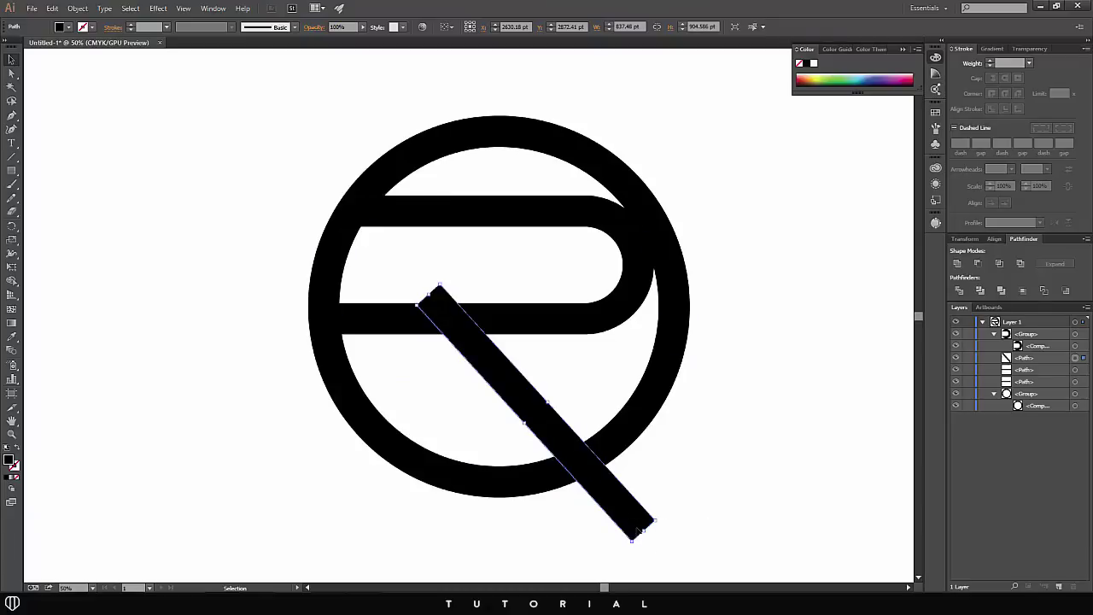
drag(606, 507, 685, 471)
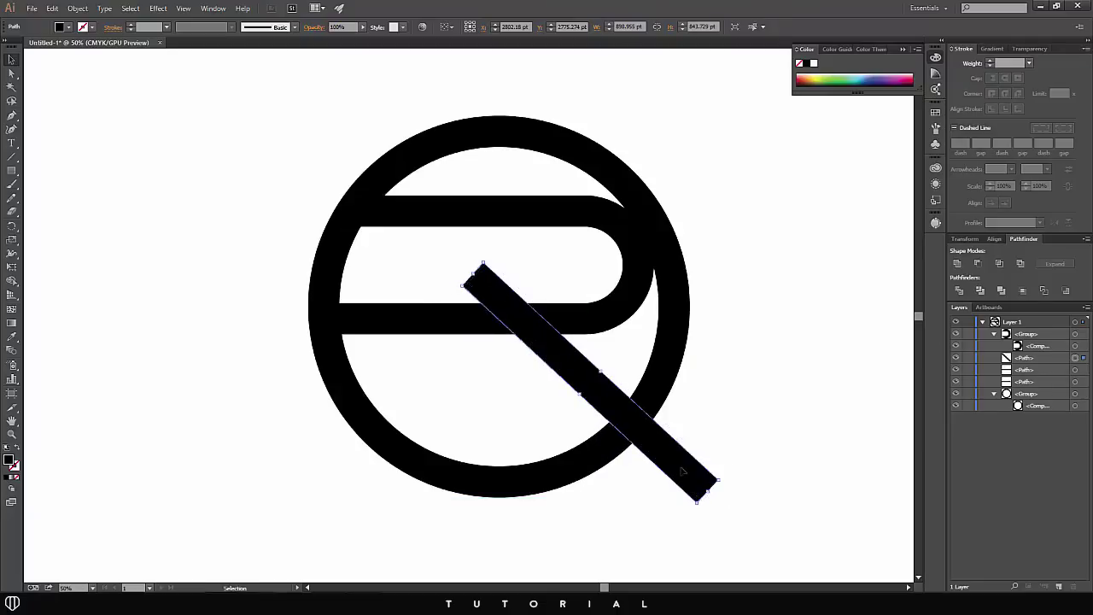
click(717, 434)
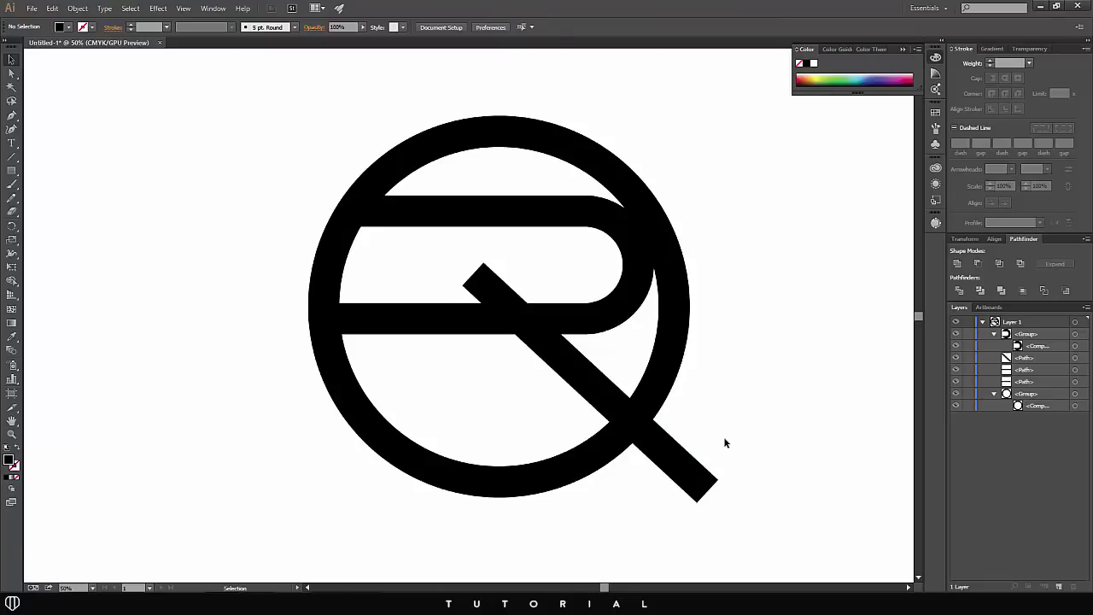
Step: Tilt the diagonal slightly flatter, nudge it up and right, then select the whole logo
click(701, 490)
drag(700, 504, 675, 498)
click(564, 559)
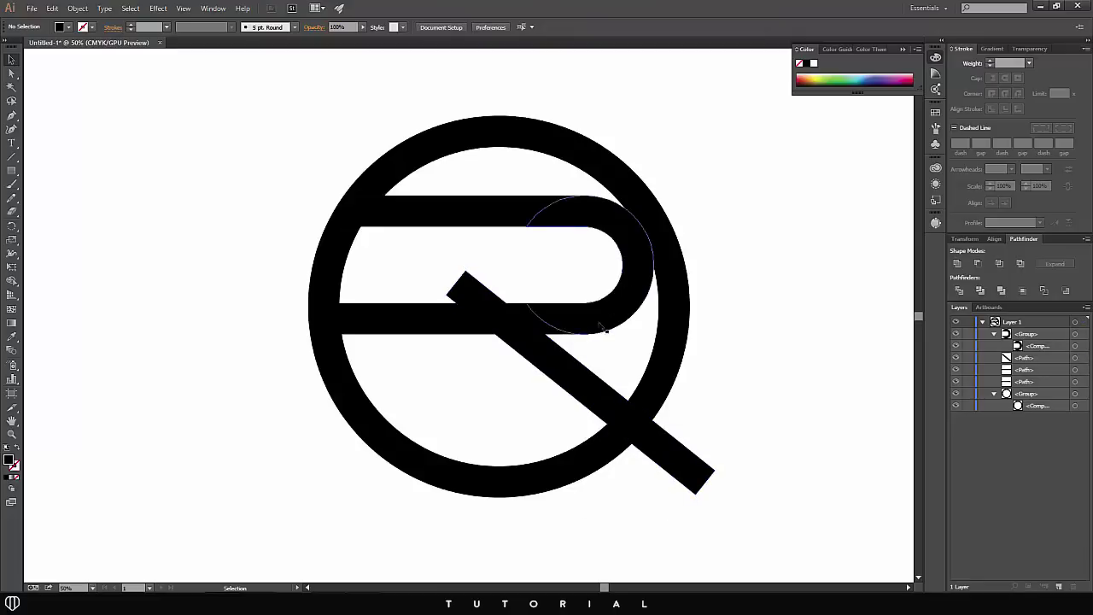
drag(572, 393, 579, 386)
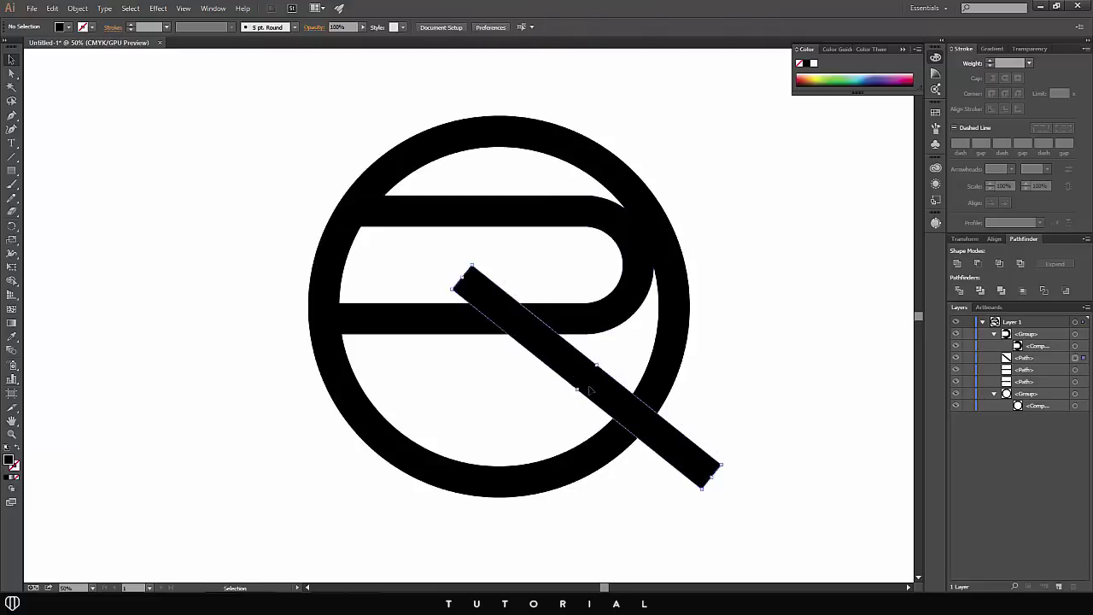
click(536, 385)
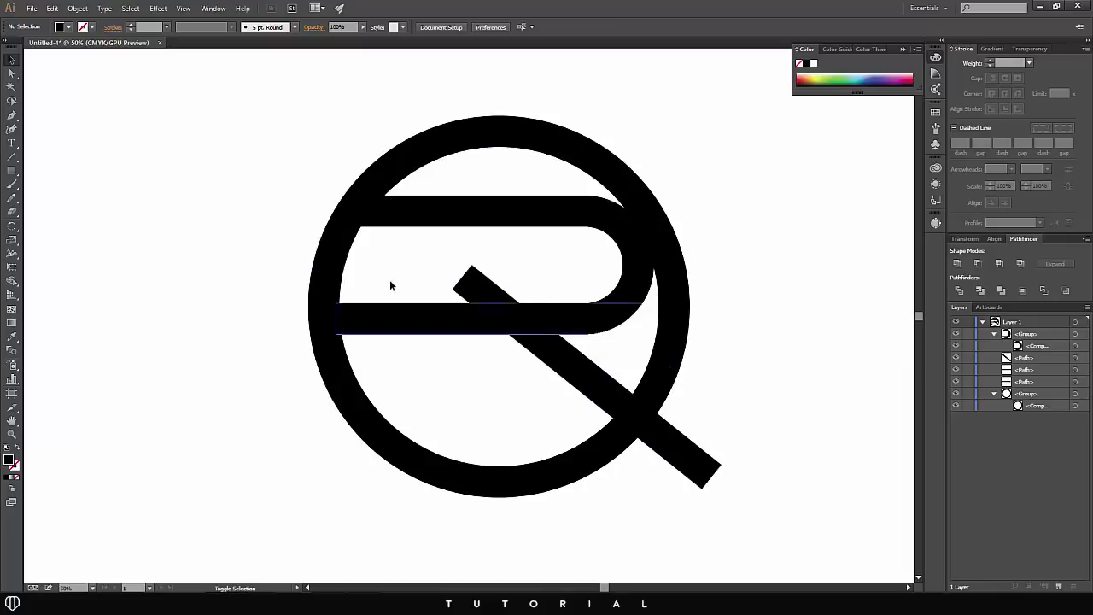
drag(247, 119, 794, 552)
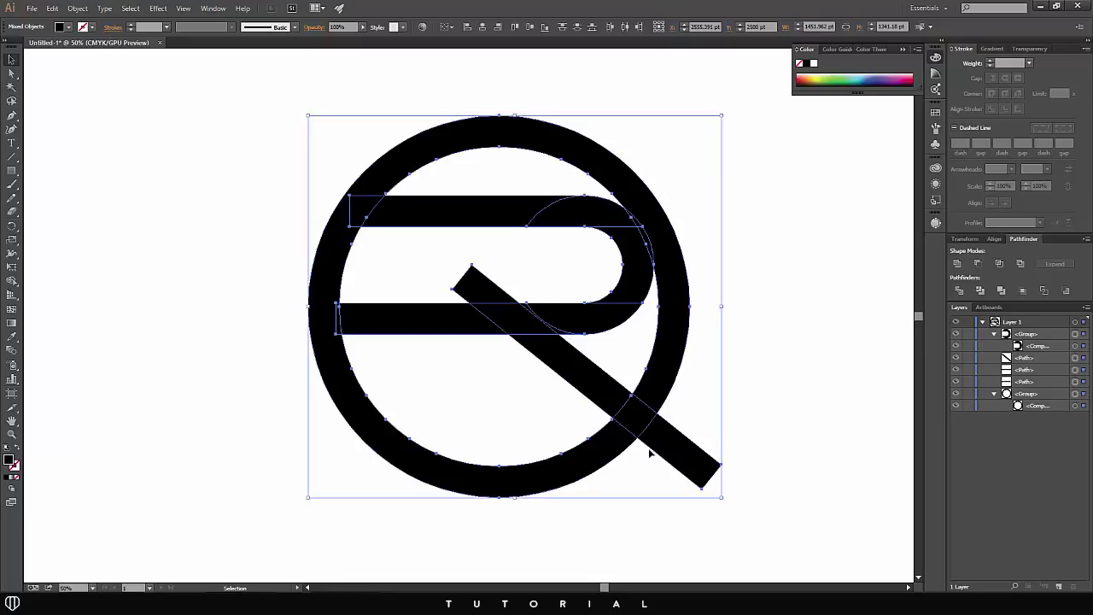
Step: Use Shape Builder to delete the leg's tail outside the ring, its upper stub, and the bar's left end
click(11, 281)
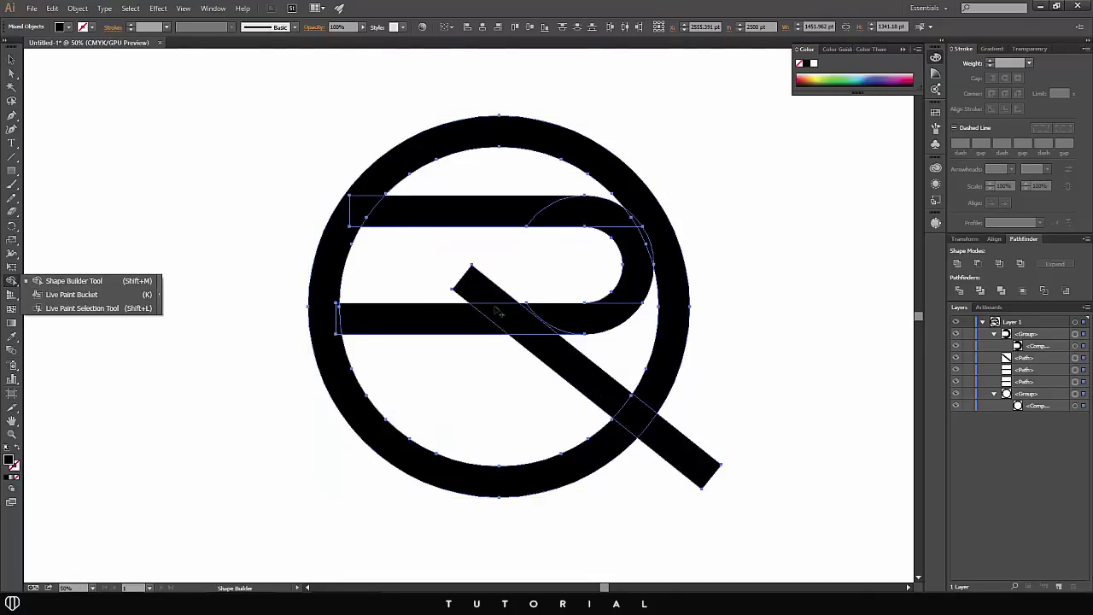
alt+click(675, 446)
alt+click(484, 290)
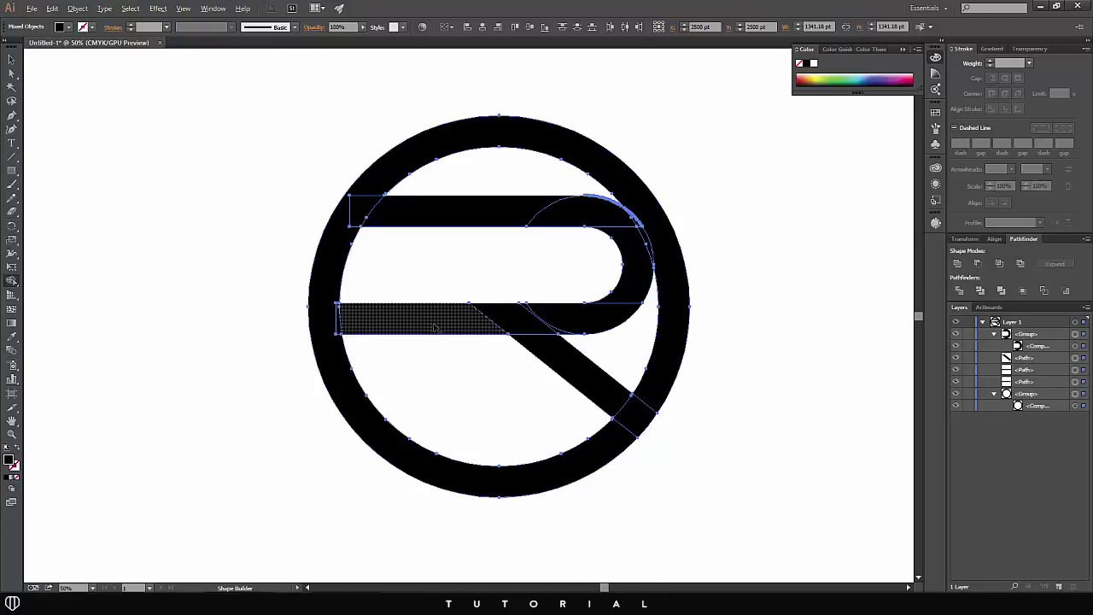
drag(433, 326, 439, 395)
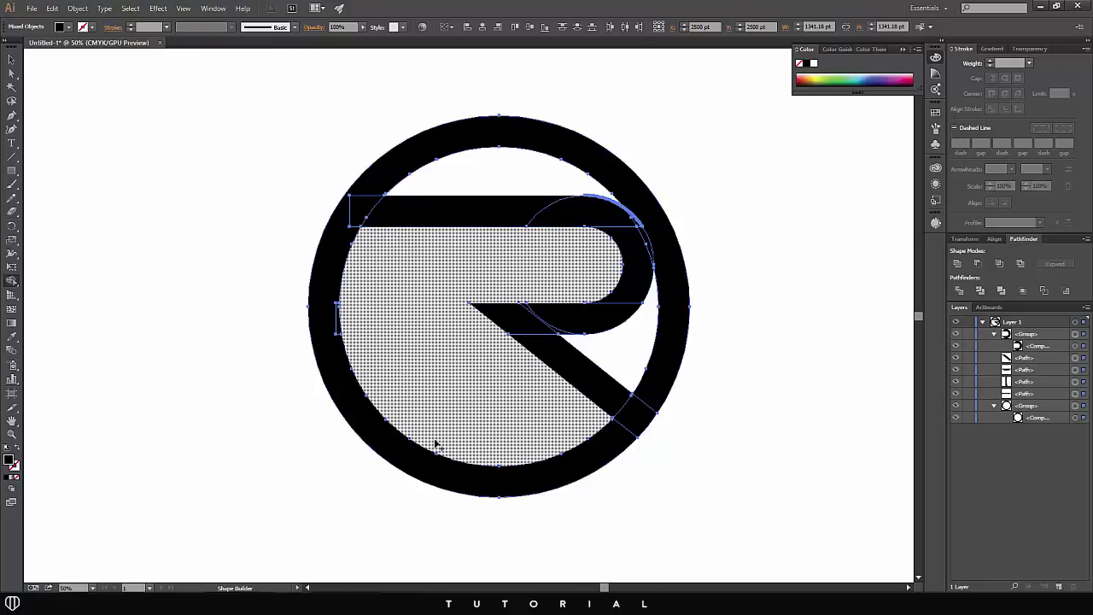
click(11, 59)
click(95, 145)
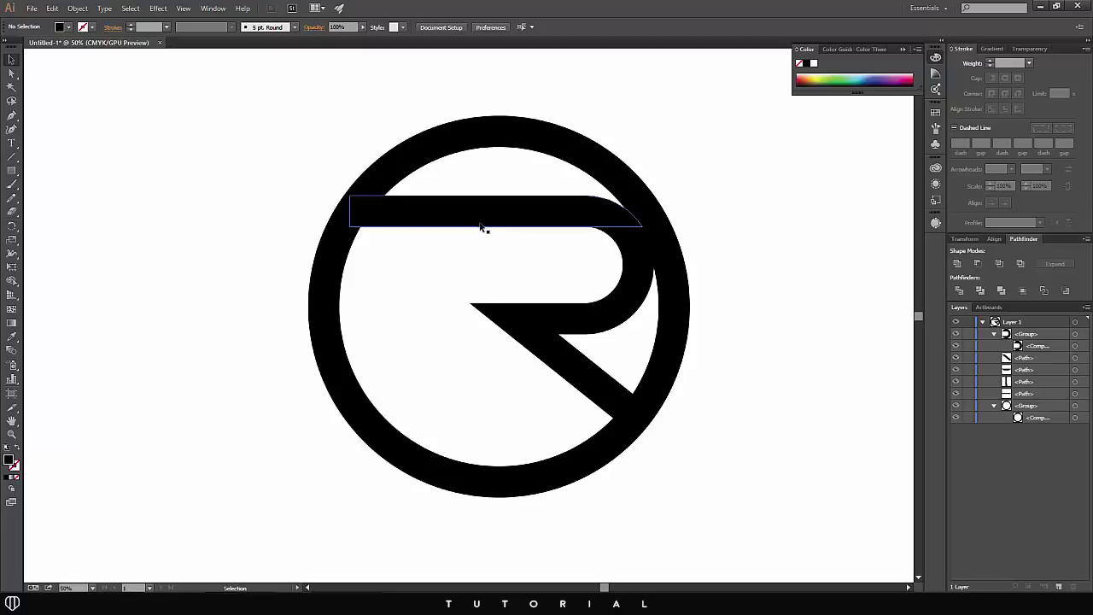
Step: Duplicate the R's top bar below the circle and stretch it further to the right
drag(486, 220, 432, 546)
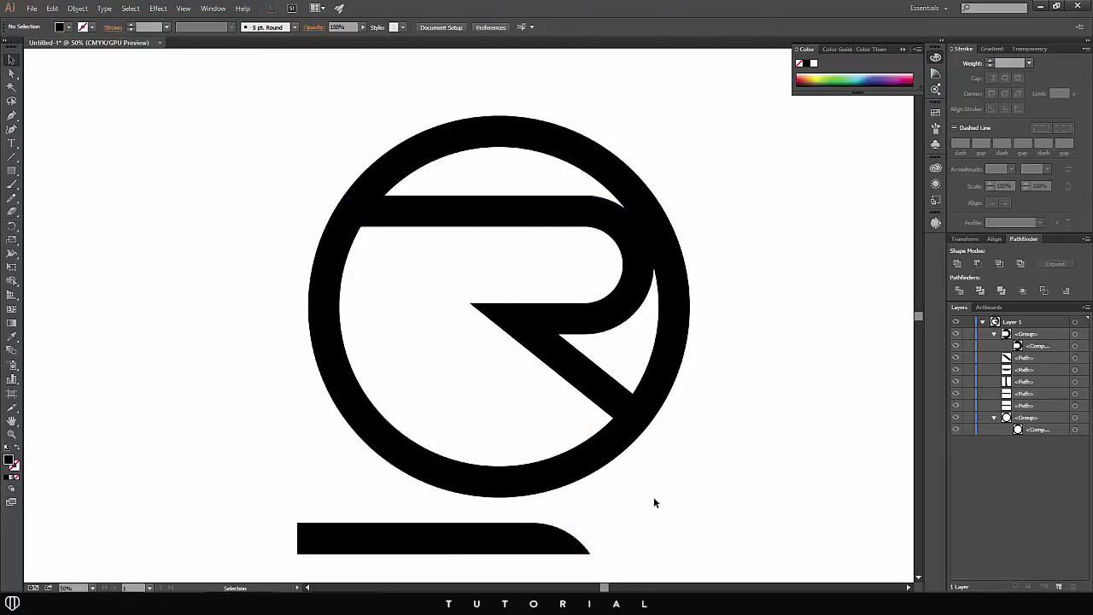
scroll(654, 502, down, 1)
click(473, 482)
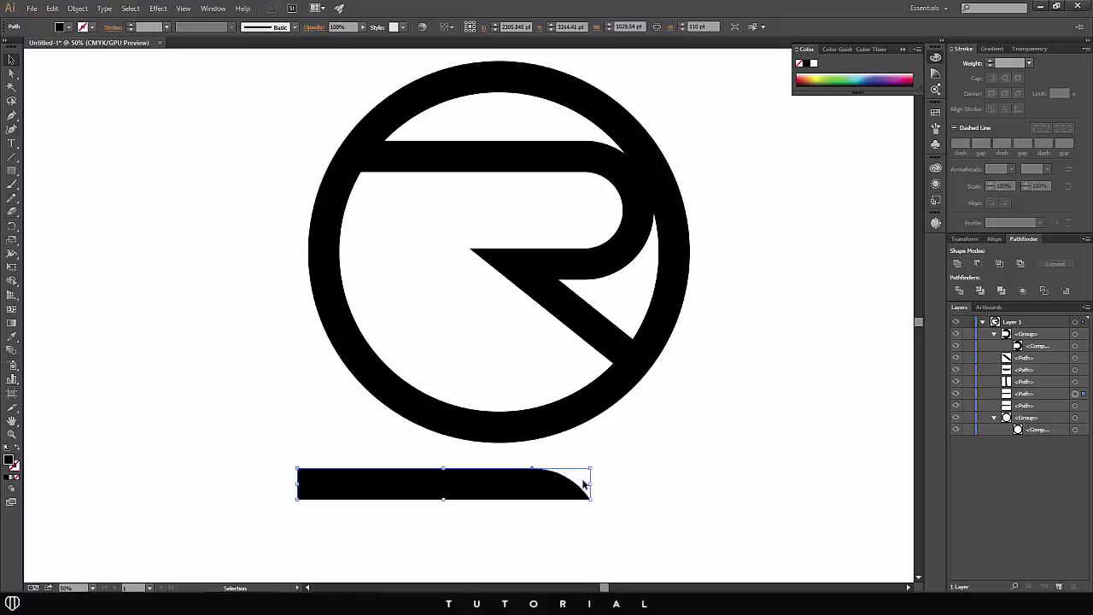
drag(590, 486, 897, 483)
click(813, 396)
Step: Draw a rectangle over the bar's curved end and delete that region with Shape Builder
click(14, 171)
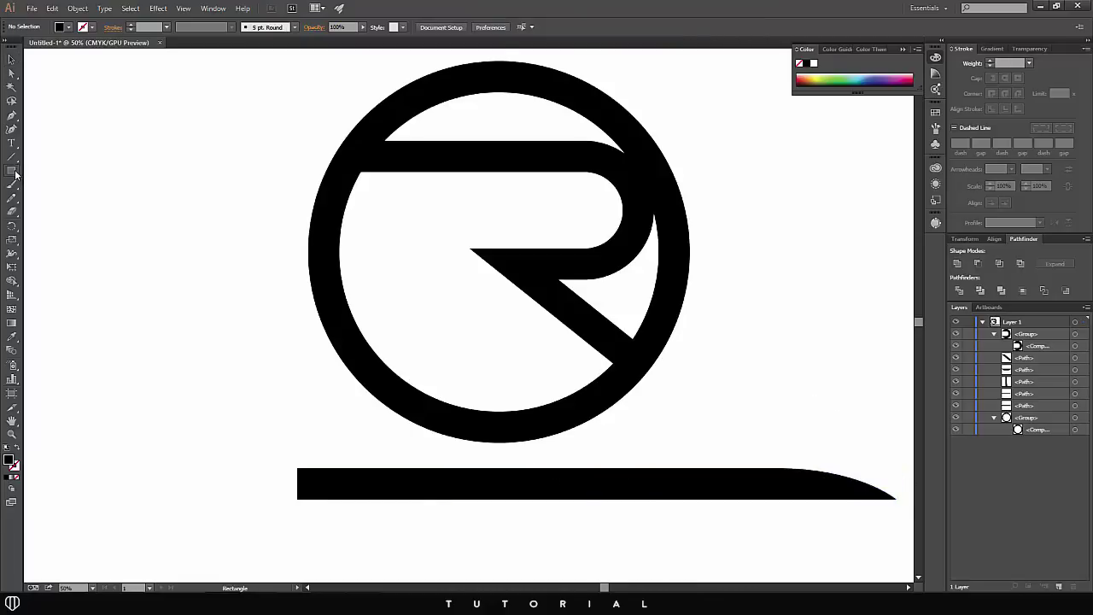
drag(728, 438, 905, 555)
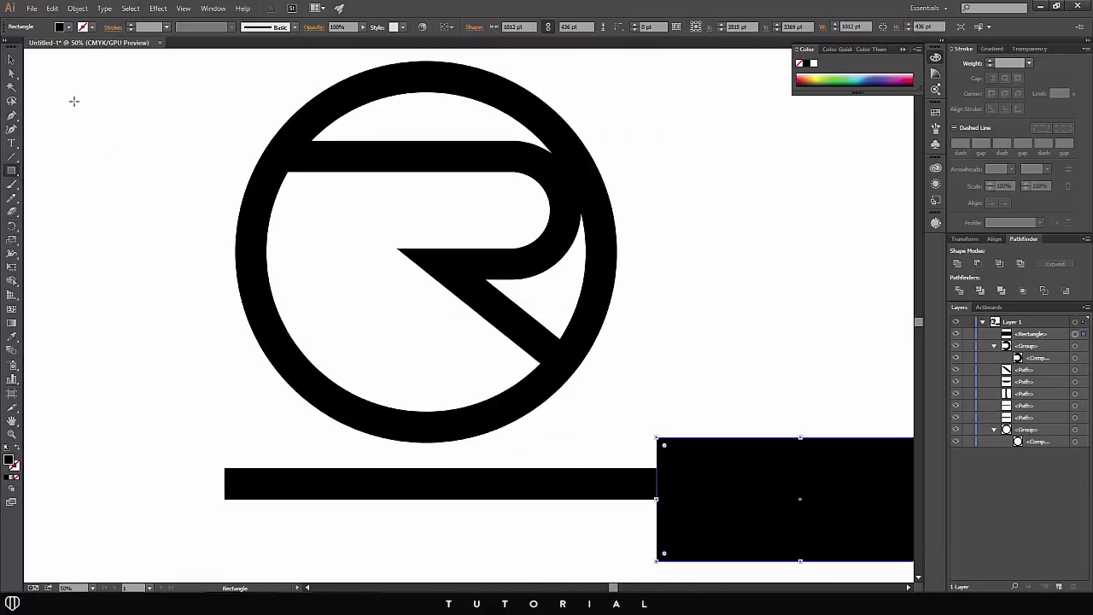
key(v)
shift+click(475, 478)
click(12, 280)
alt+click(693, 521)
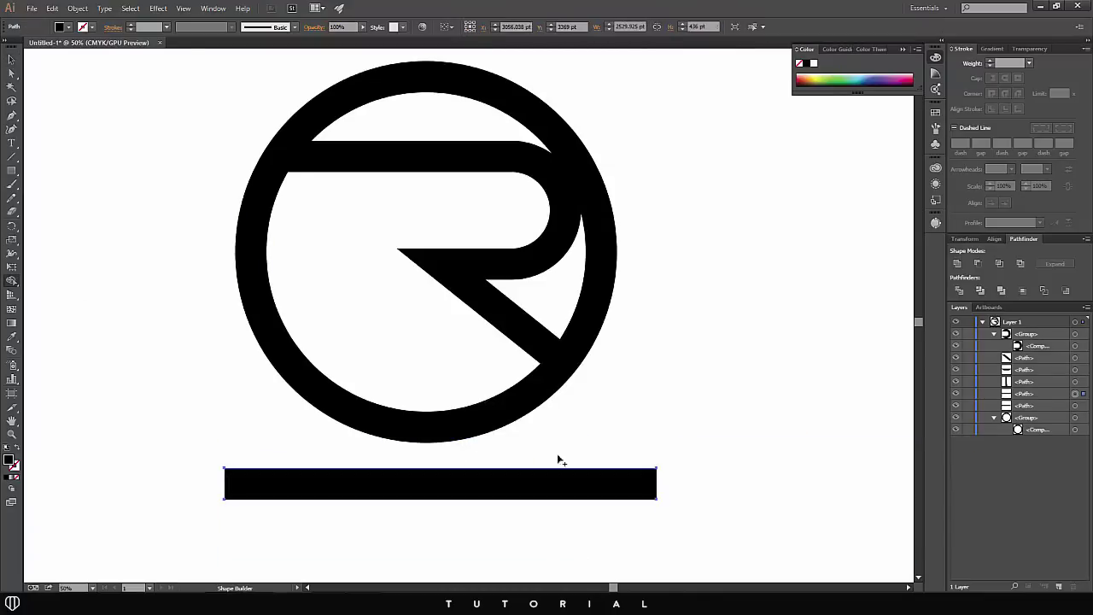
Step: Move the straight-ended bar up and right so it sits centred under the logo
click(11, 58)
click(383, 452)
drag(415, 490, 504, 477)
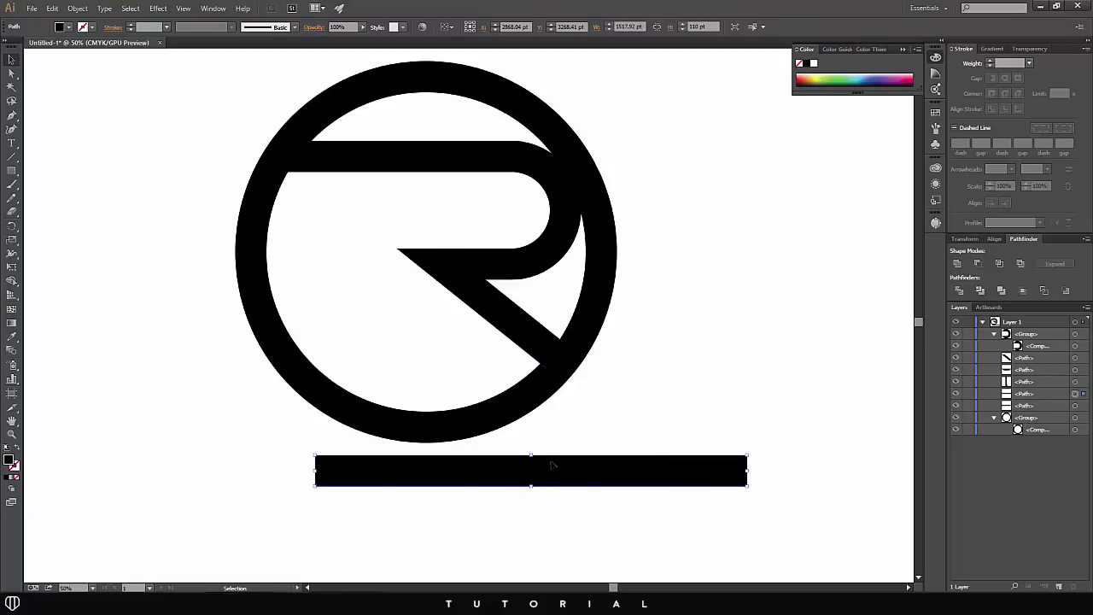
click(531, 329)
click(556, 459)
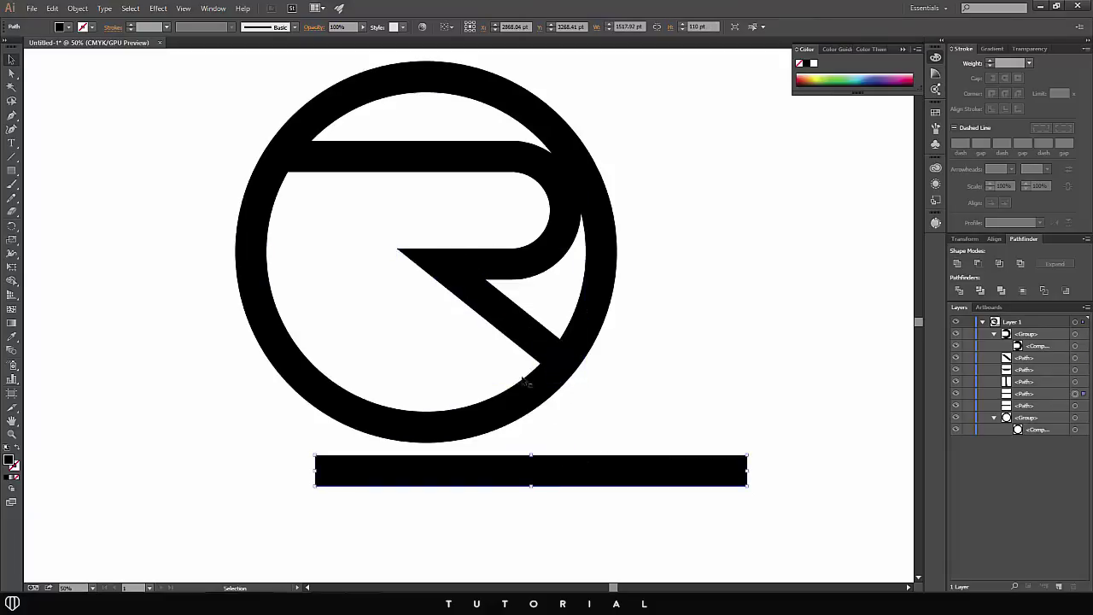
Step: Rotate the bar by its corner into a diagonal and match its angle to the R's leg
click(749, 487)
drag(752, 490, 586, 419)
key(ctrl+plus)
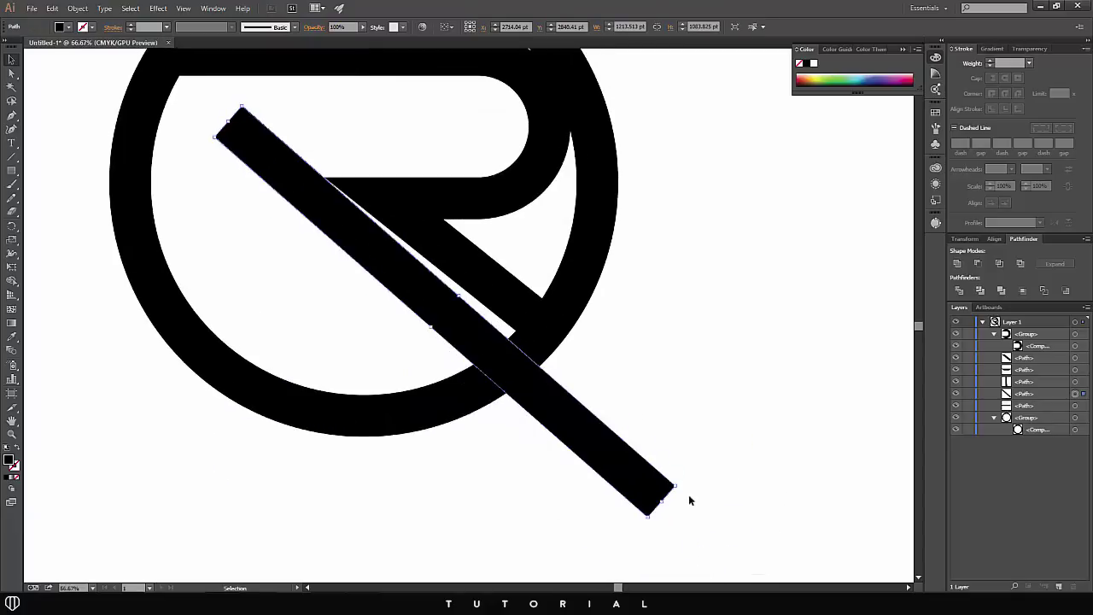
mouse_move(680, 486)
mouse_down()
mouse_move(690, 486)
mouse_move(677, 494)
mouse_up()
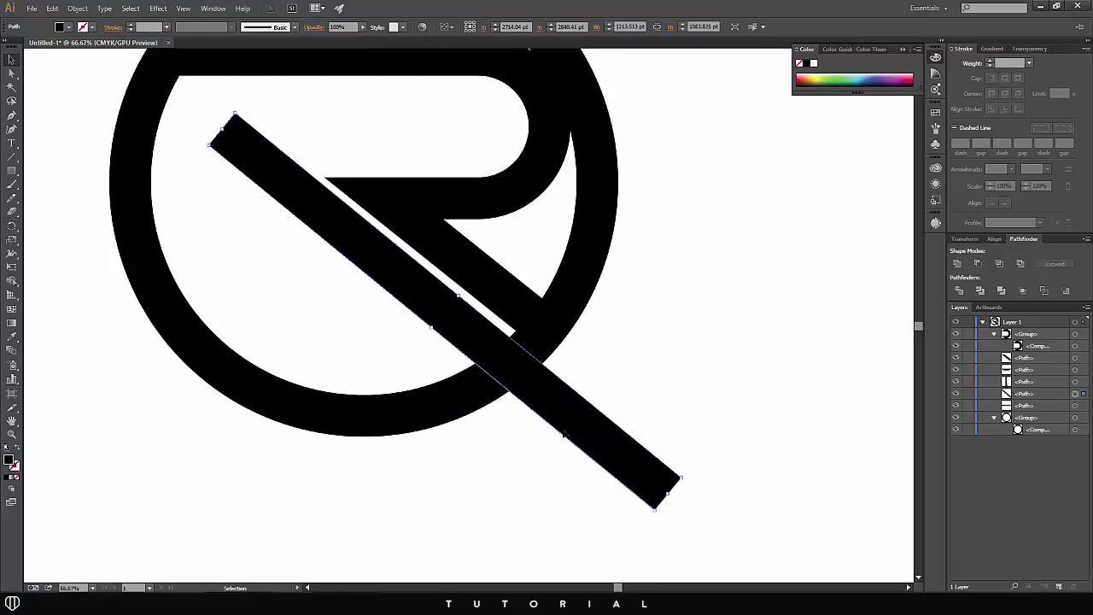
scroll(557, 425, up, 1)
drag(596, 446, 596, 433)
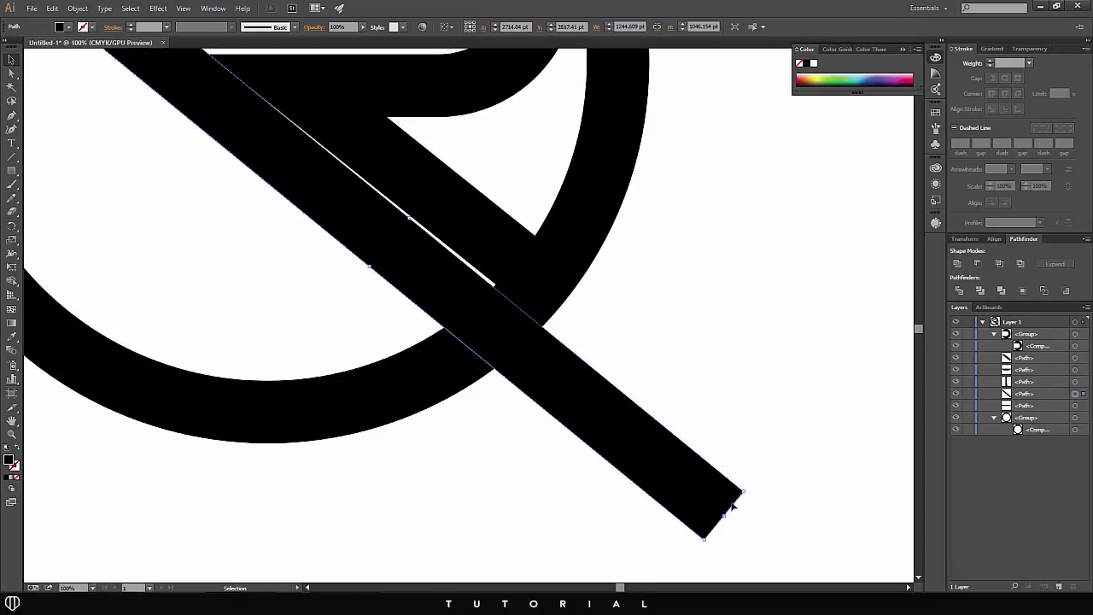
drag(748, 495, 750, 490)
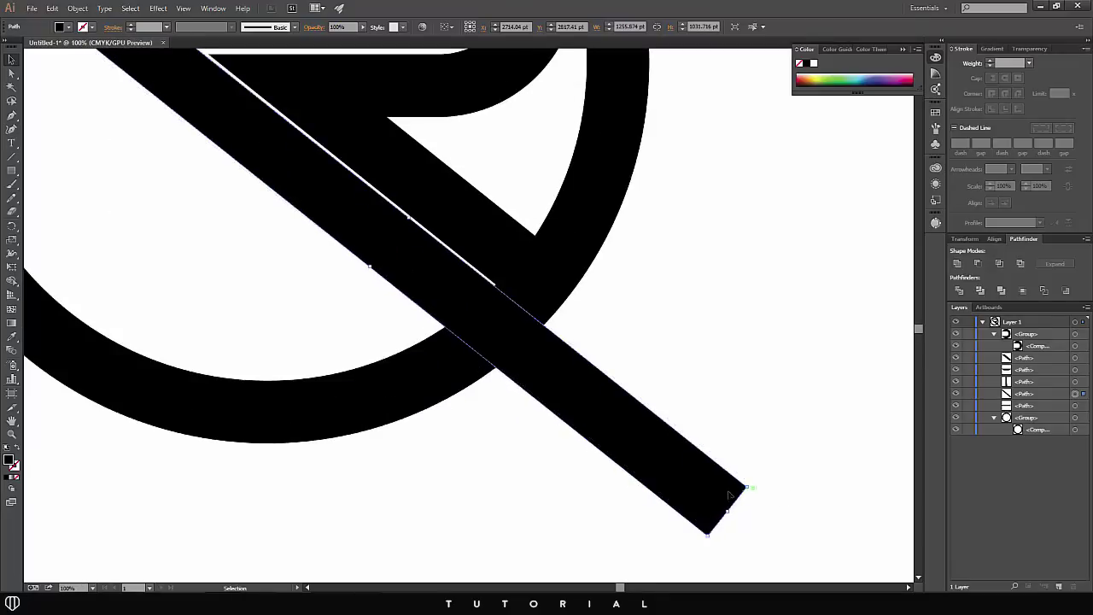
Step: Slide the diagonal bar left beside the leg and check its placement
scroll(575, 420, up, 1)
scroll(598, 453, up, 1)
drag(598, 453, 512, 464)
click(674, 388)
scroll(674, 389, down, 4)
scroll(685, 391, down, 1)
scroll(596, 427, up, 2)
click(684, 433)
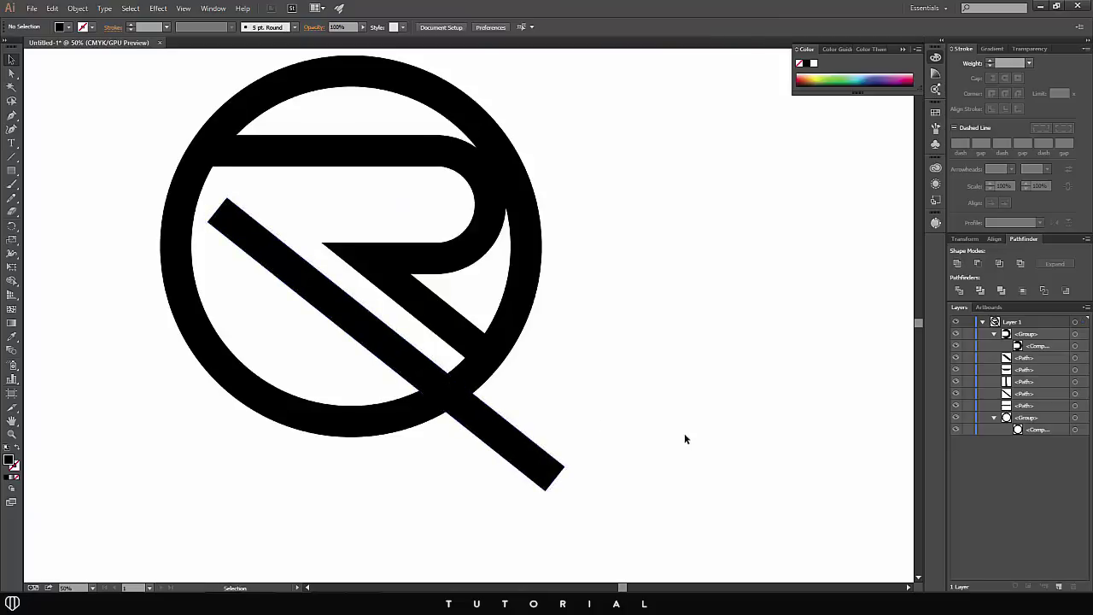
alt+scroll(685, 433, down, 1)
Step: Flatten the diagonal's top using a copied top bar, removing the stub, pointed tip and copy
alt+scroll(600, 412, up, 1)
drag(560, 453, 564, 453)
click(633, 425)
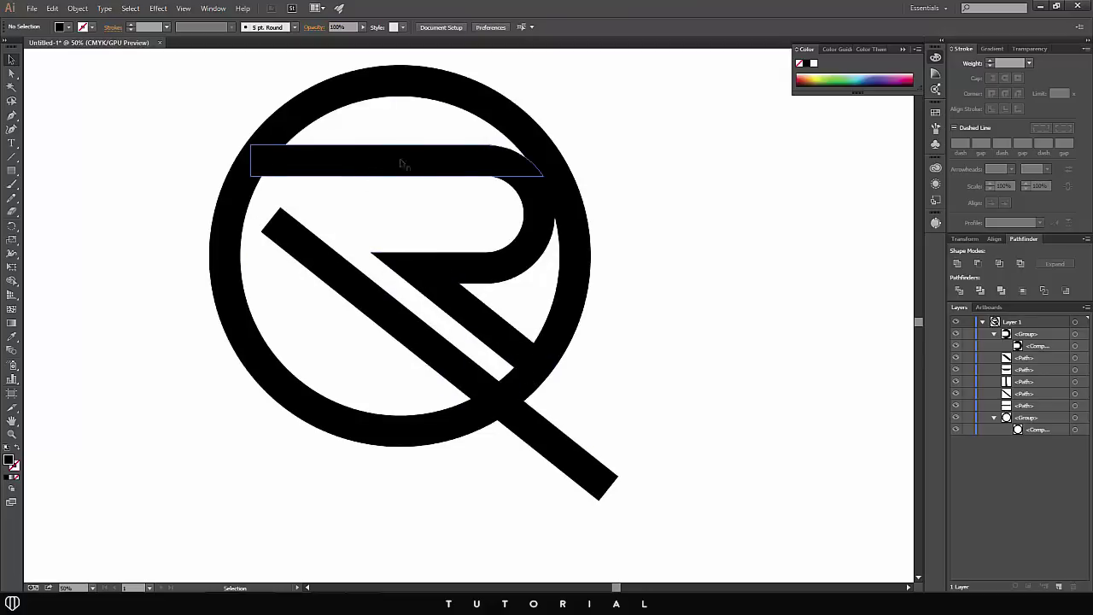
drag(396, 160, 355, 236)
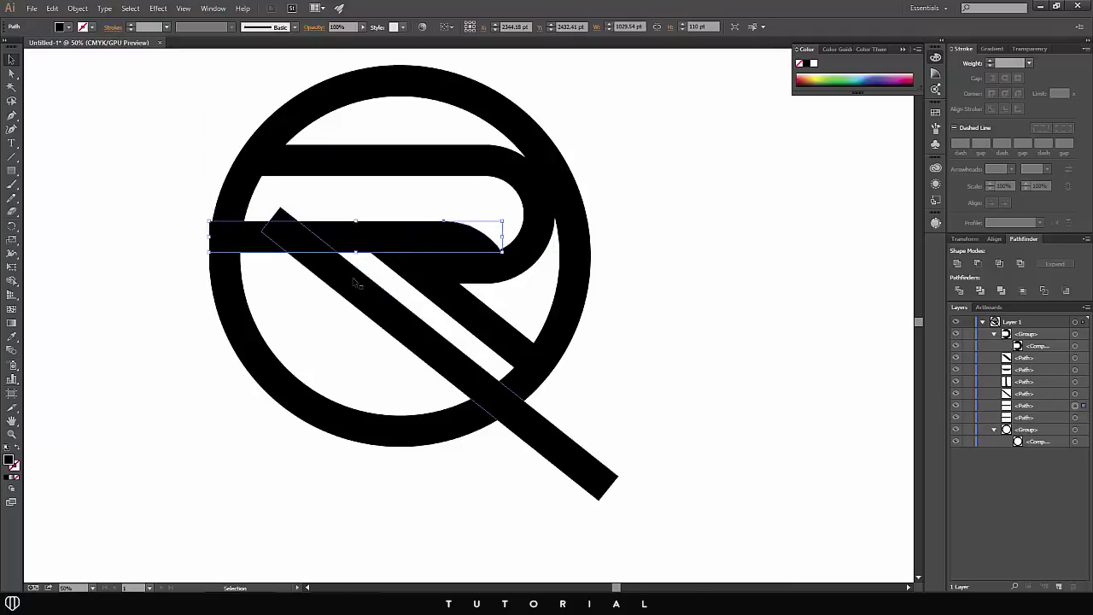
shift+click(354, 283)
click(12, 280)
alt+click(272, 241)
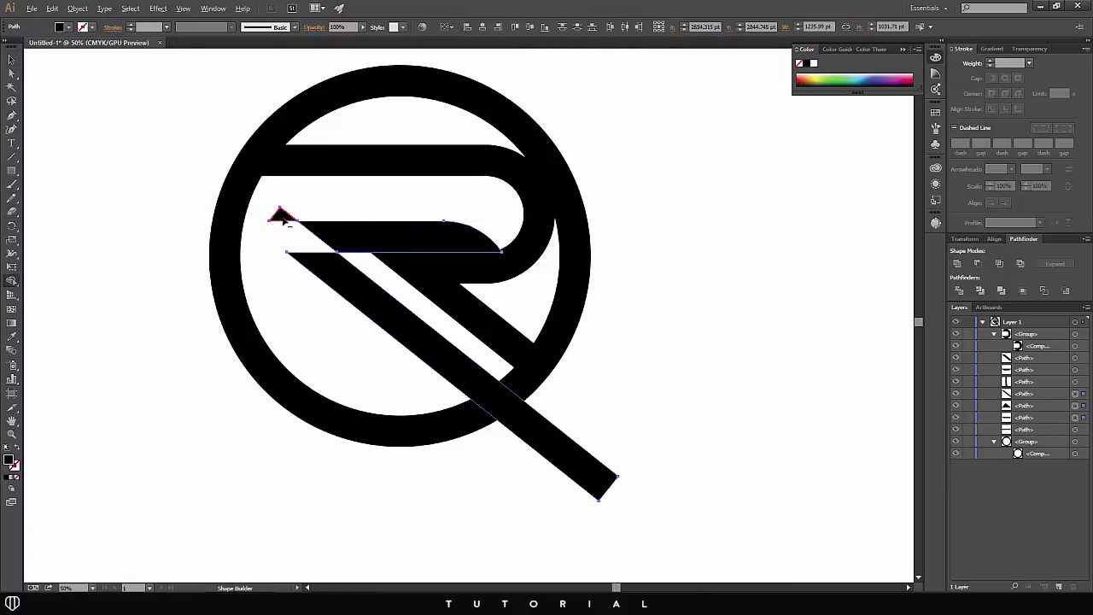
alt+click(285, 218)
alt+click(375, 236)
Step: Select all the artwork and delete the diagonal's tail below the circle with Shape Builder
key(v)
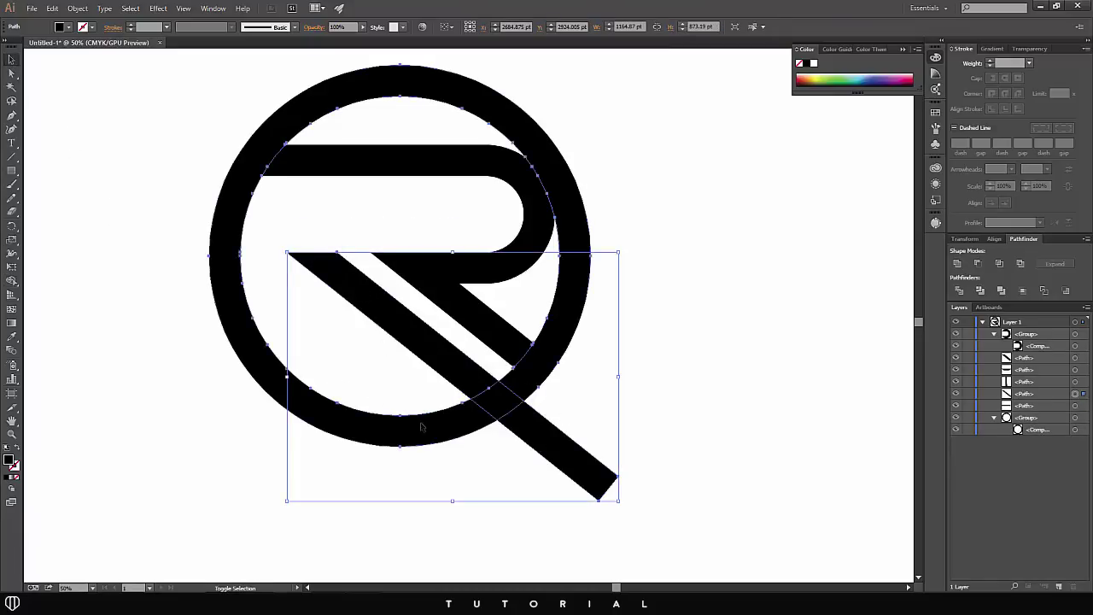
key(ctrl+a)
key(shift+m)
alt+click(527, 432)
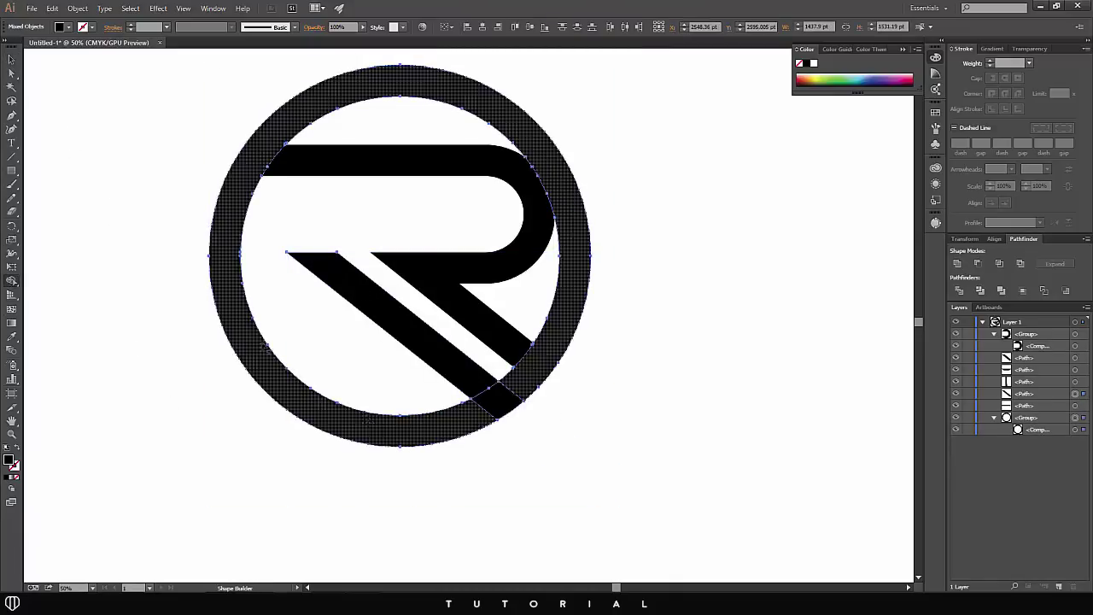
click(14, 63)
click(91, 149)
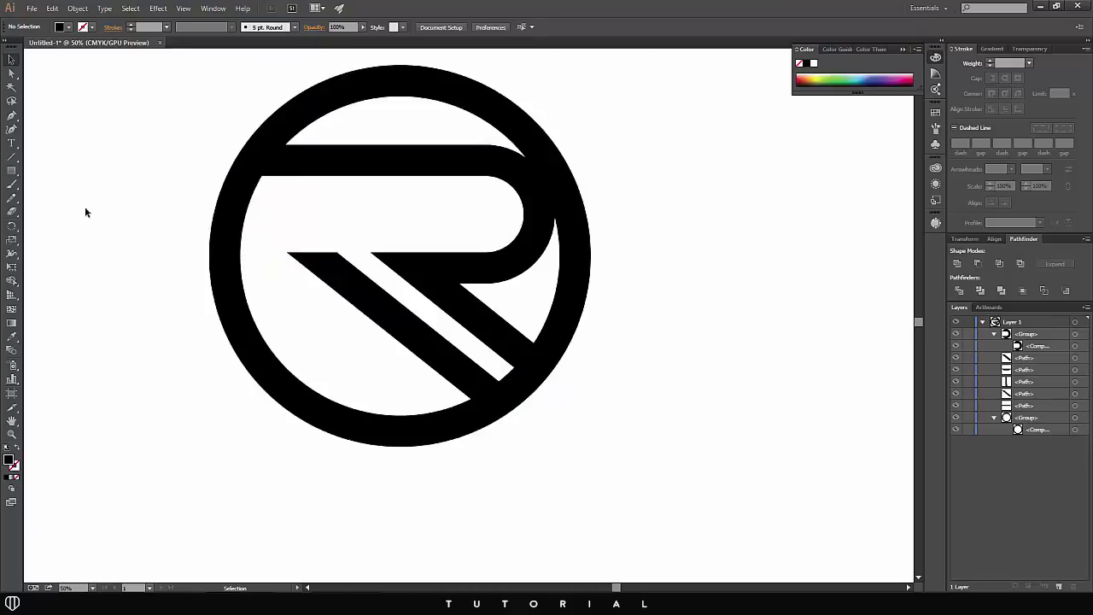
scroll(85, 211, up, 2)
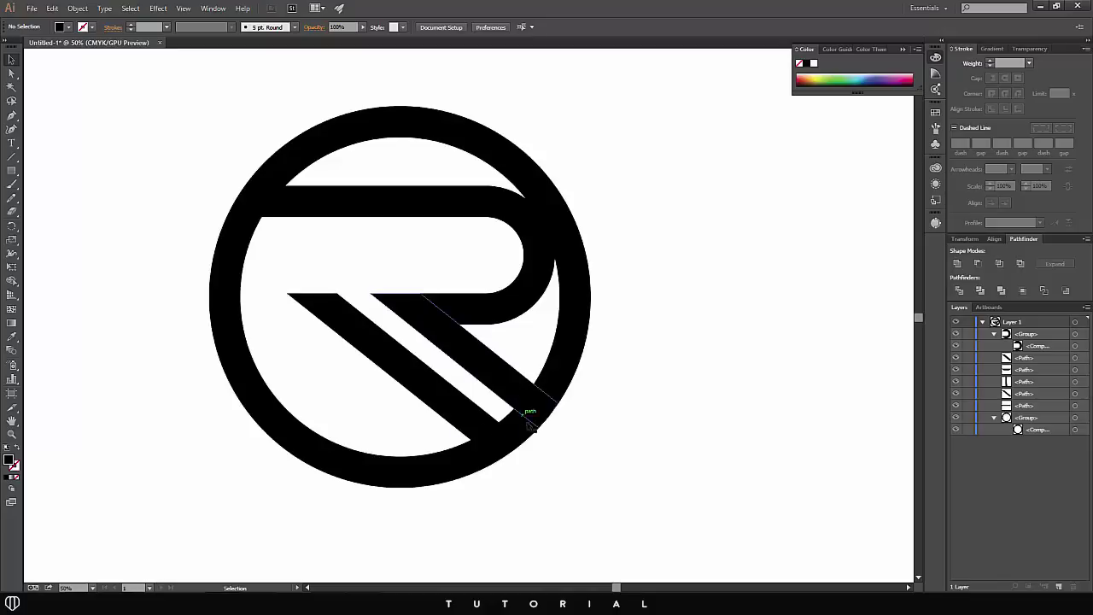
Step: Select the whole logo and delete the ring piece between the two legs with Shape Builder
drag(529, 465, 398, 330)
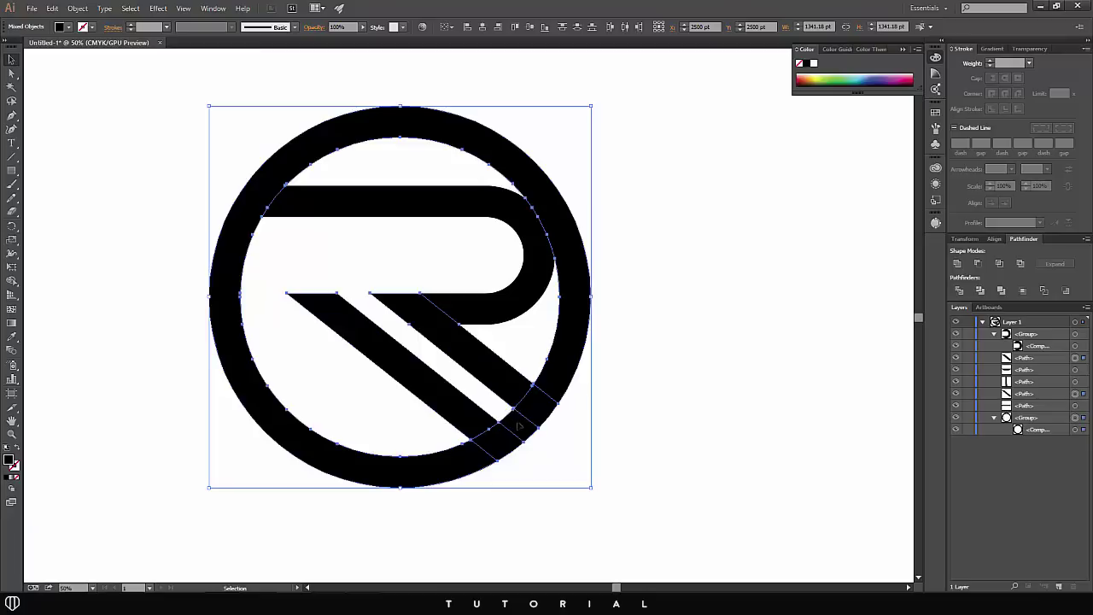
drag(12, 280, 51, 284)
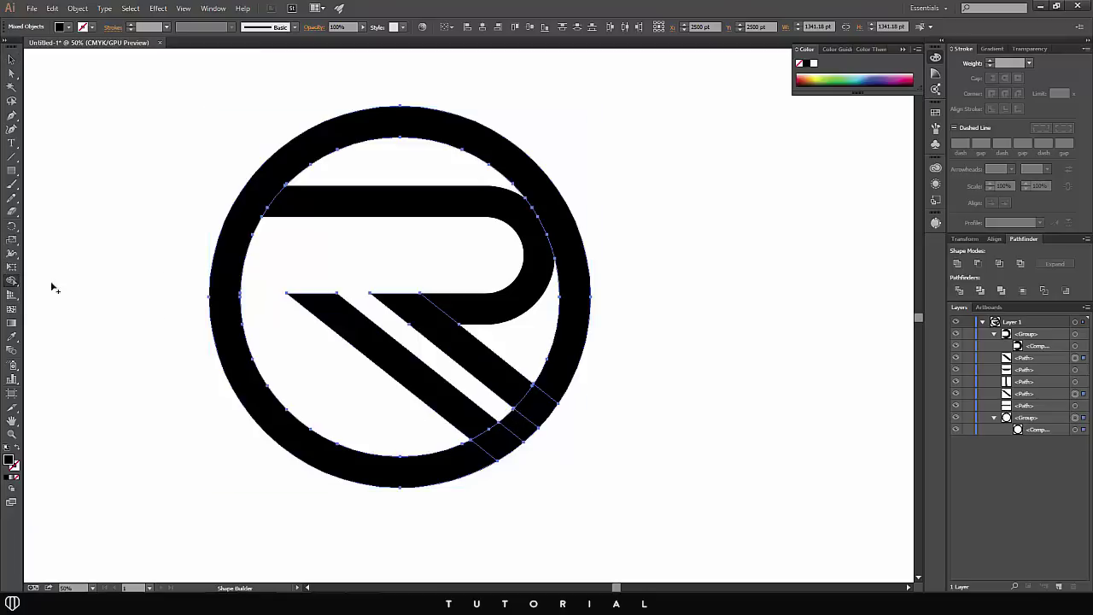
alt+click(516, 429)
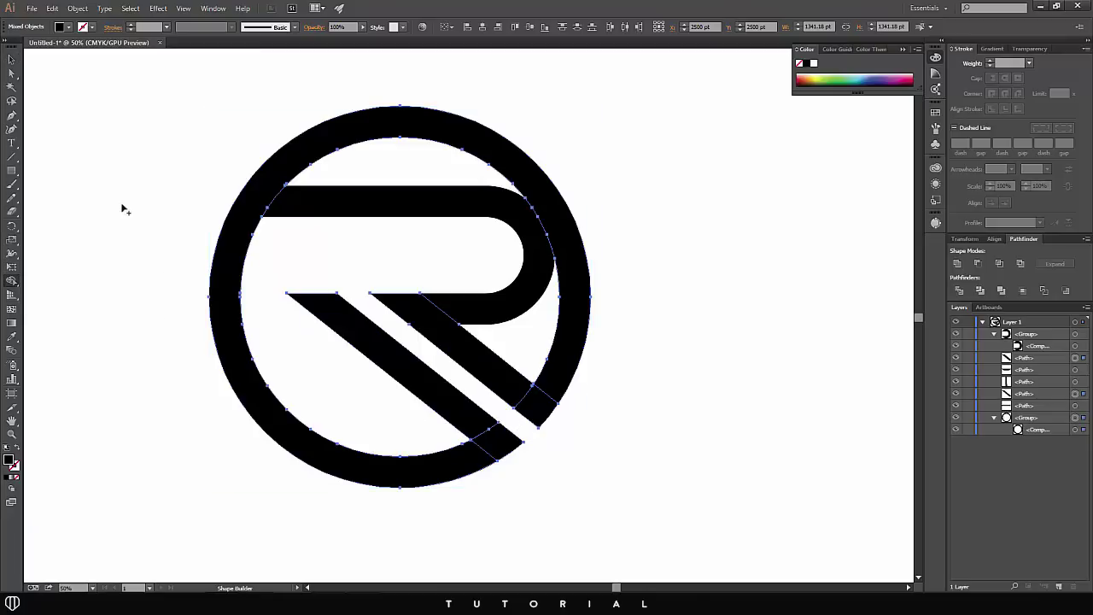
click(11, 62)
click(647, 410)
scroll(640, 374, down, 1)
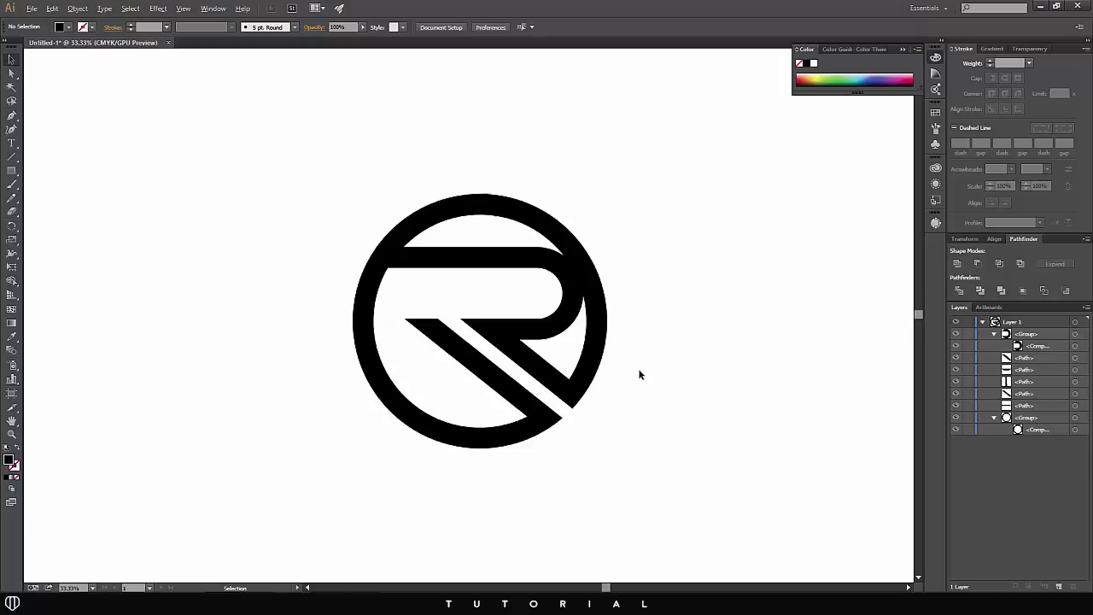
Step: Select all the logo's paths and merge them with Pathfinder Unite
scroll(248, 333, up, 2)
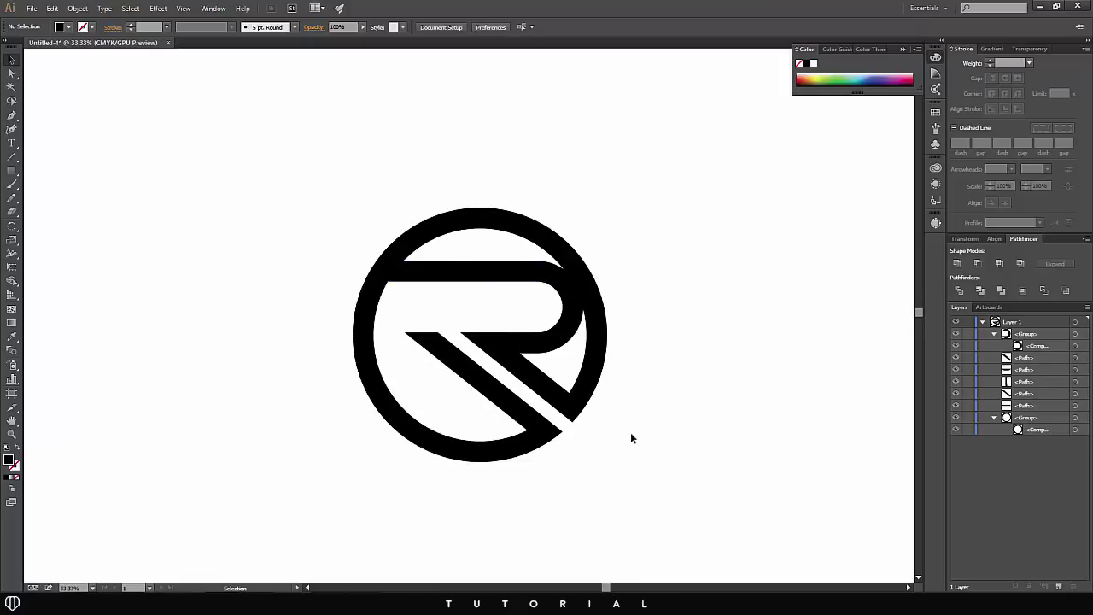
drag(695, 493, 276, 169)
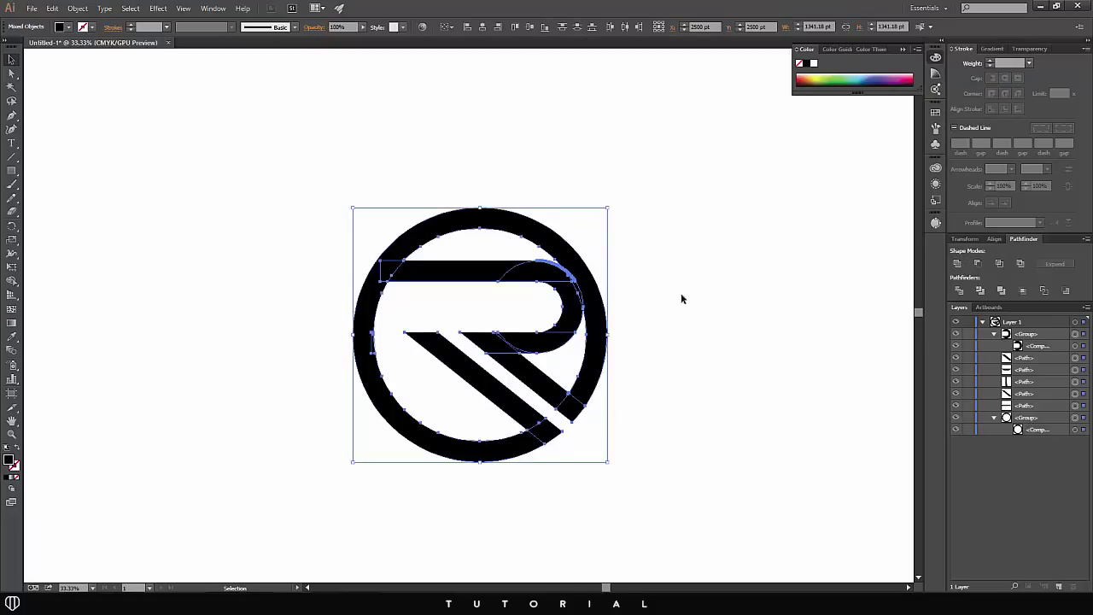
click(213, 8)
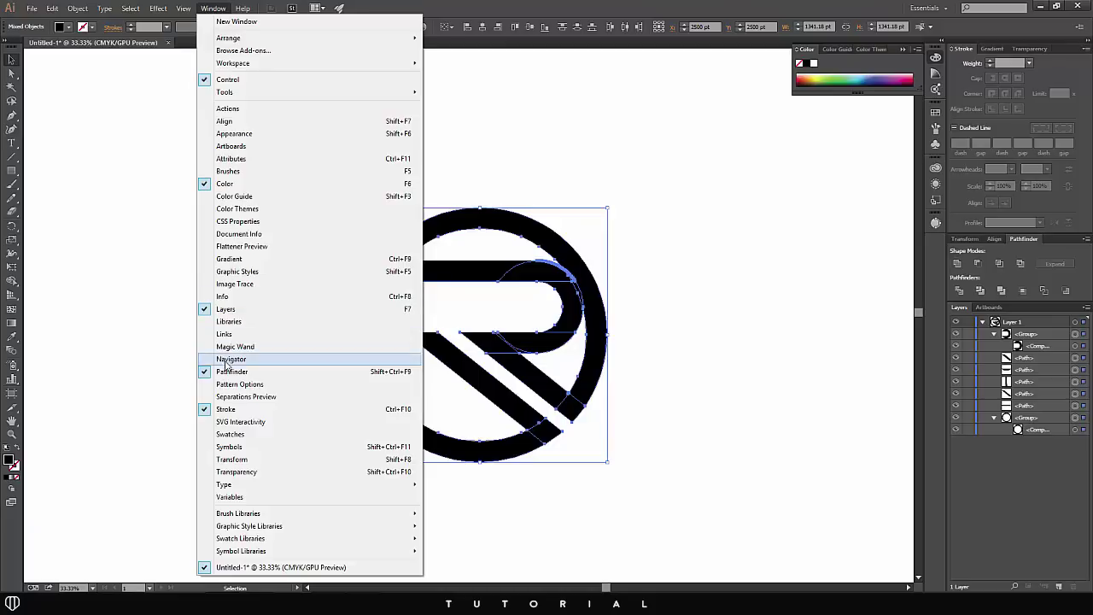
click(761, 277)
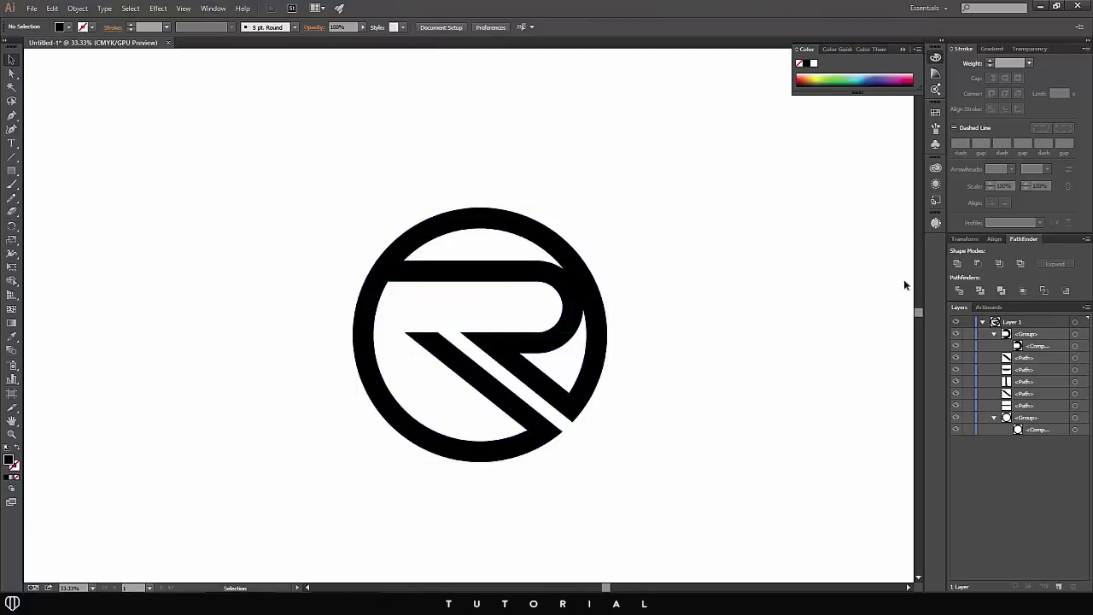
drag(276, 142, 653, 507)
click(957, 263)
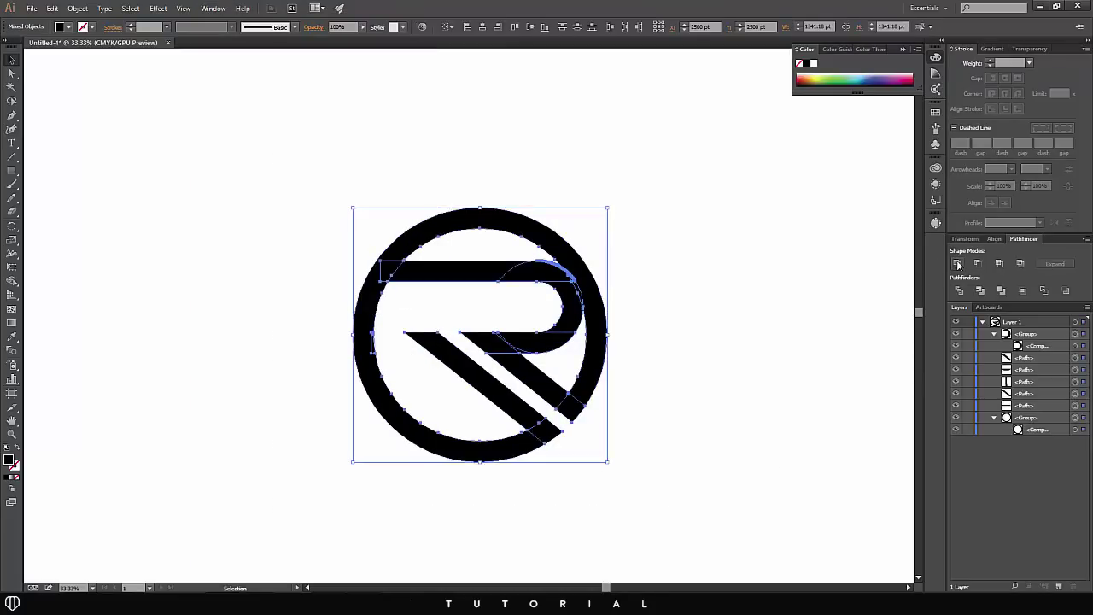
Step: Drag the united logo slightly to reposition it on the artboard
click(763, 331)
drag(568, 362, 515, 352)
drag(597, 349, 635, 361)
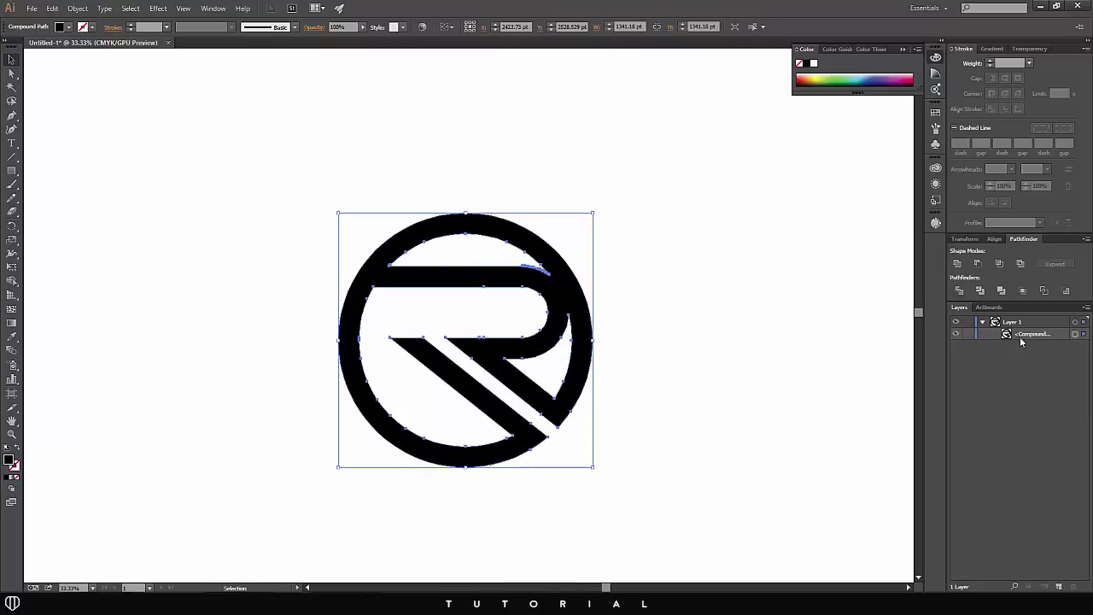